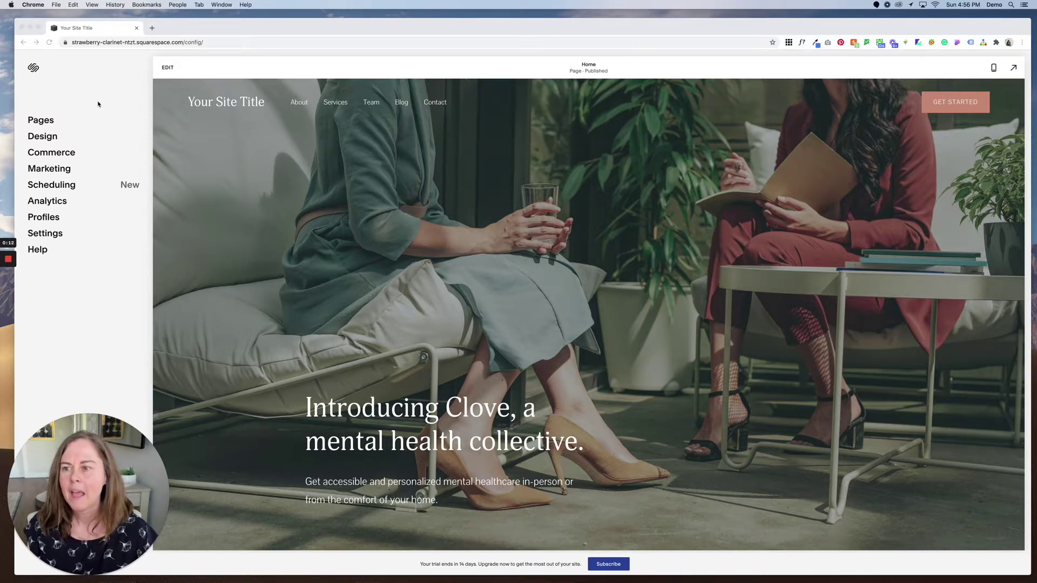
Step: Show the Pages panel listing the navigation pages and the unlinked Home, Our Approach and Get Started pages
{"action": "left_click", "coordinate": [47, 121]}
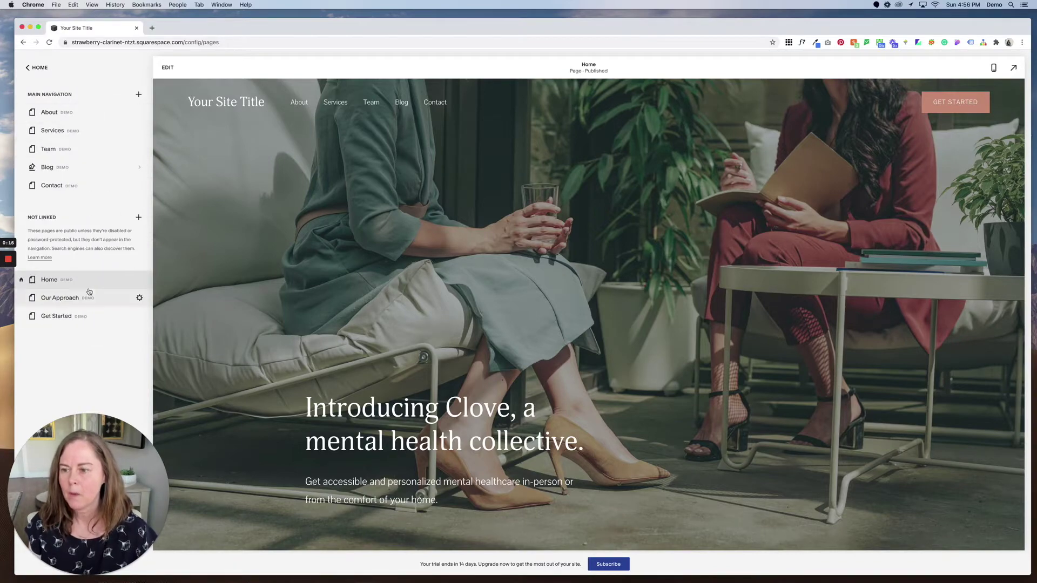
{"action": "scroll", "coordinate": [314, 309], "scroll_direction": "down", "scroll_amount": 15}
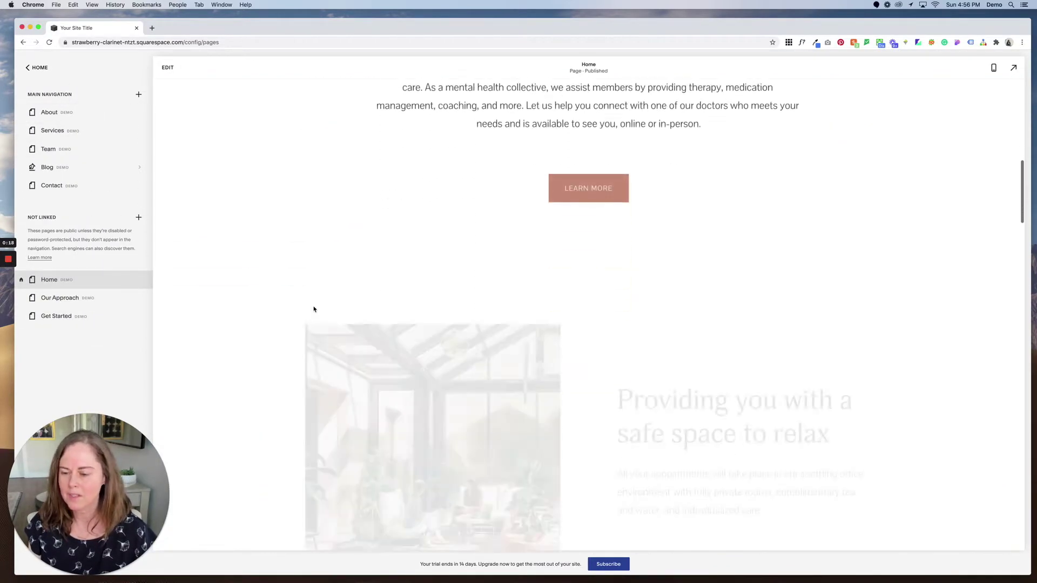
{"action": "scroll", "coordinate": [314, 309], "scroll_direction": "down", "scroll_amount": 15}
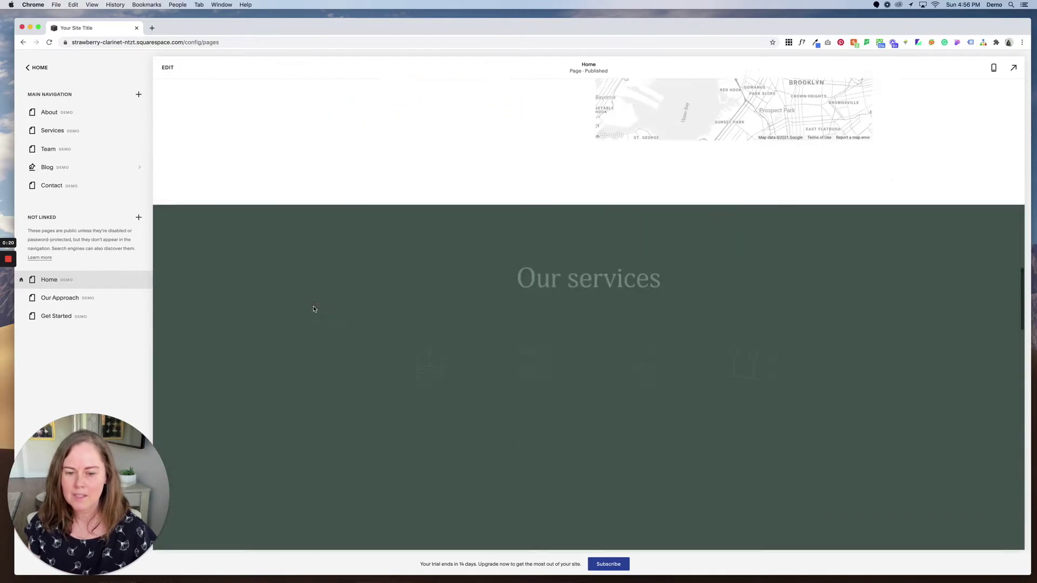
{"action": "scroll", "coordinate": [314, 309], "scroll_direction": "down", "scroll_amount": 15}
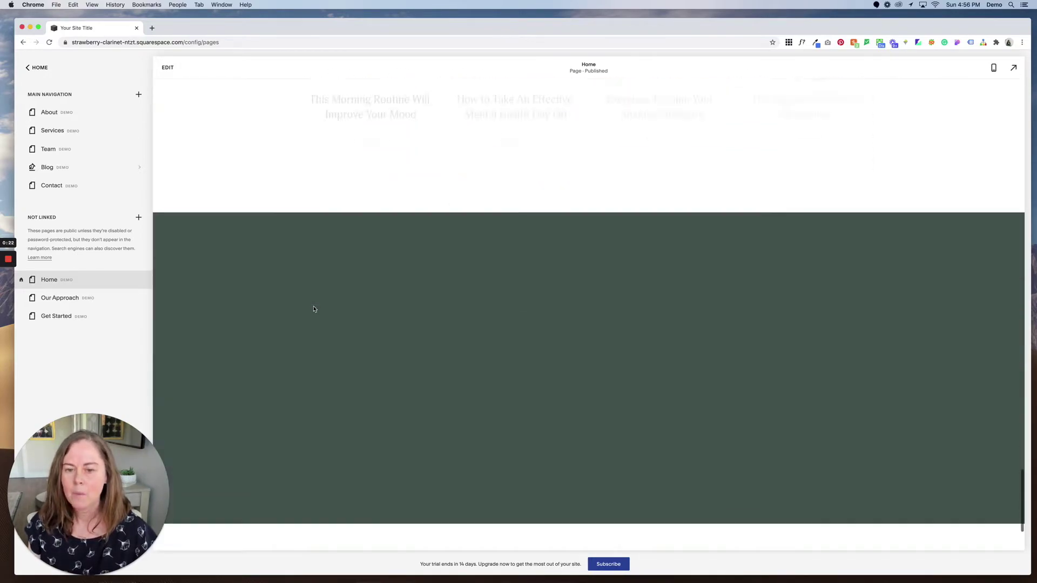
{"action": "scroll", "coordinate": [314, 309], "scroll_direction": "up", "scroll_amount": 20}
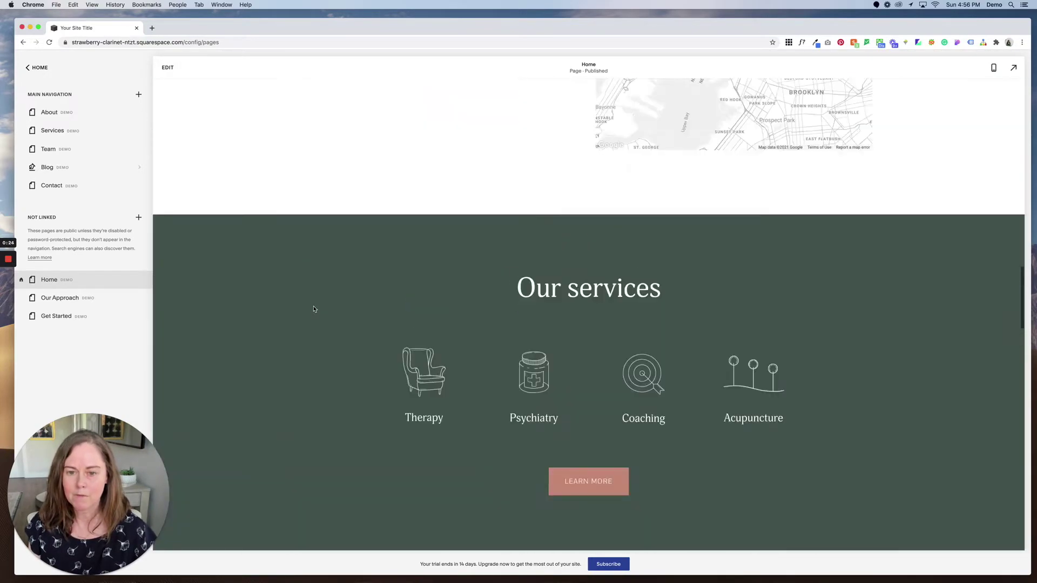
{"action": "scroll", "coordinate": [313, 309], "scroll_direction": "up", "scroll_amount": 3}
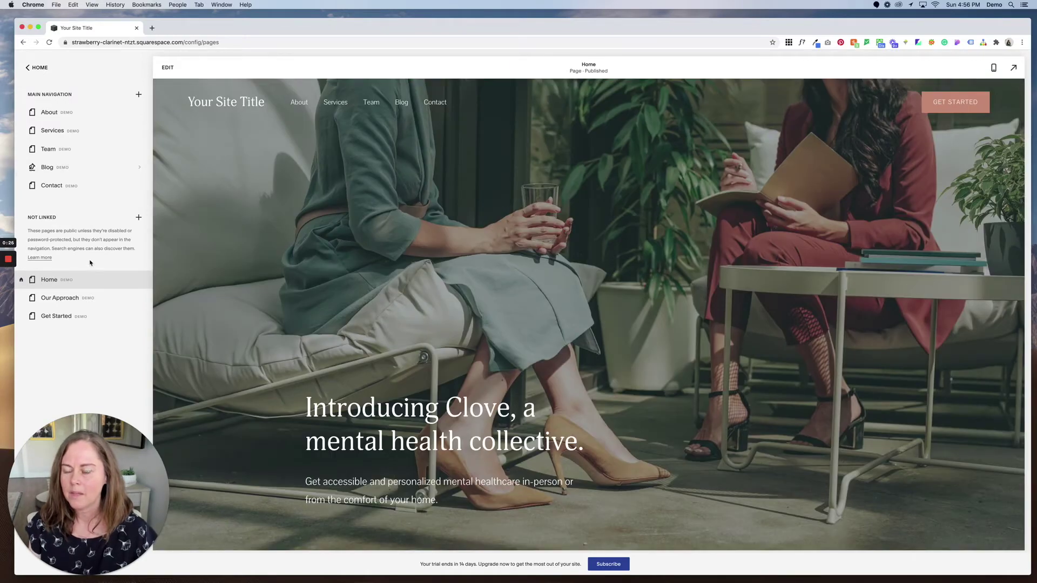
{"action": "mouse_move", "coordinate": [72, 284]}
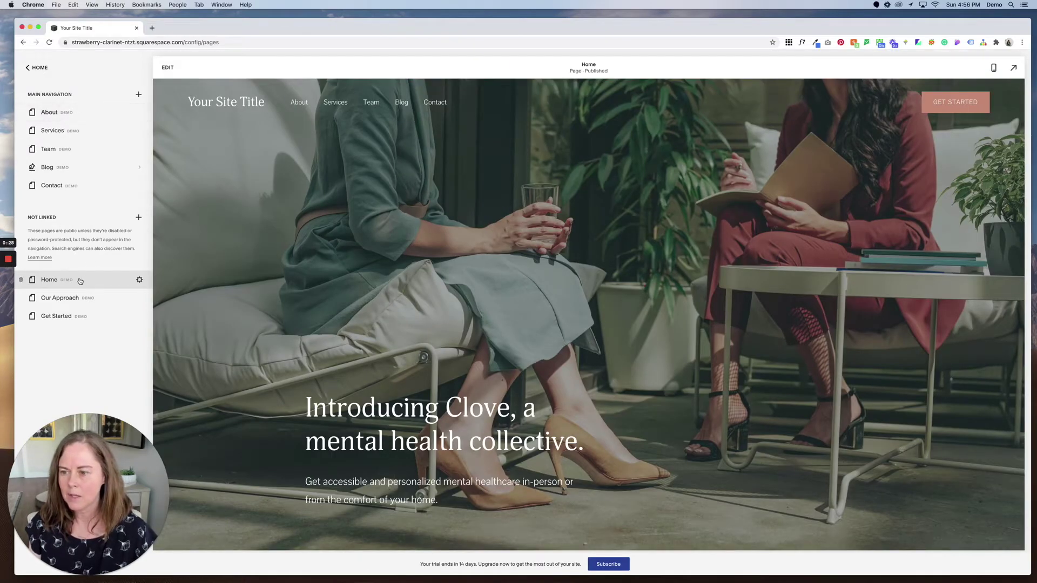
Step: Edit the Home page and delete the hero section's current background photo of two seated women
{"action": "left_click", "coordinate": [168, 68]}
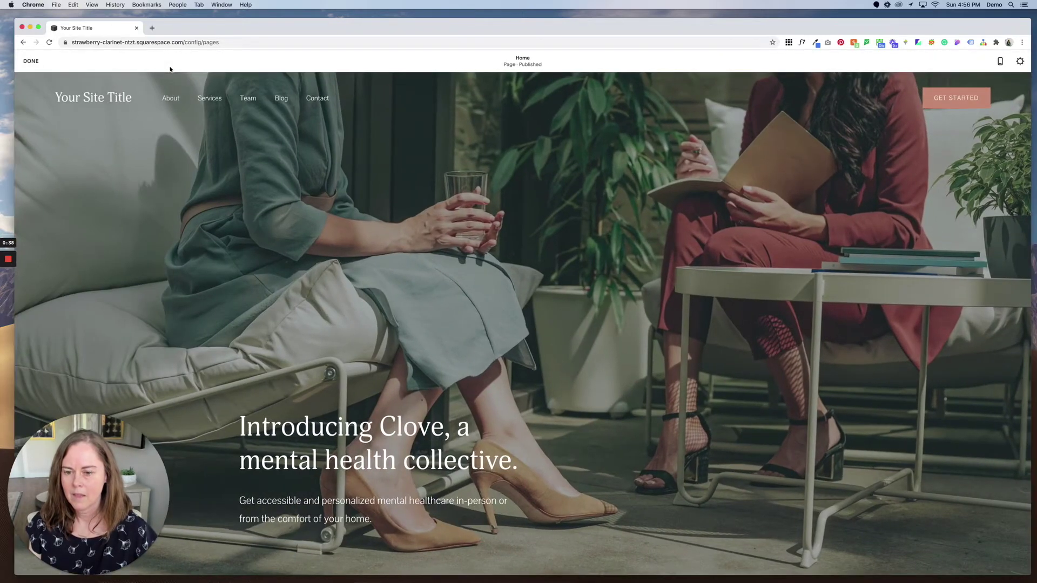
{"action": "mouse_move", "coordinate": [166, 116]}
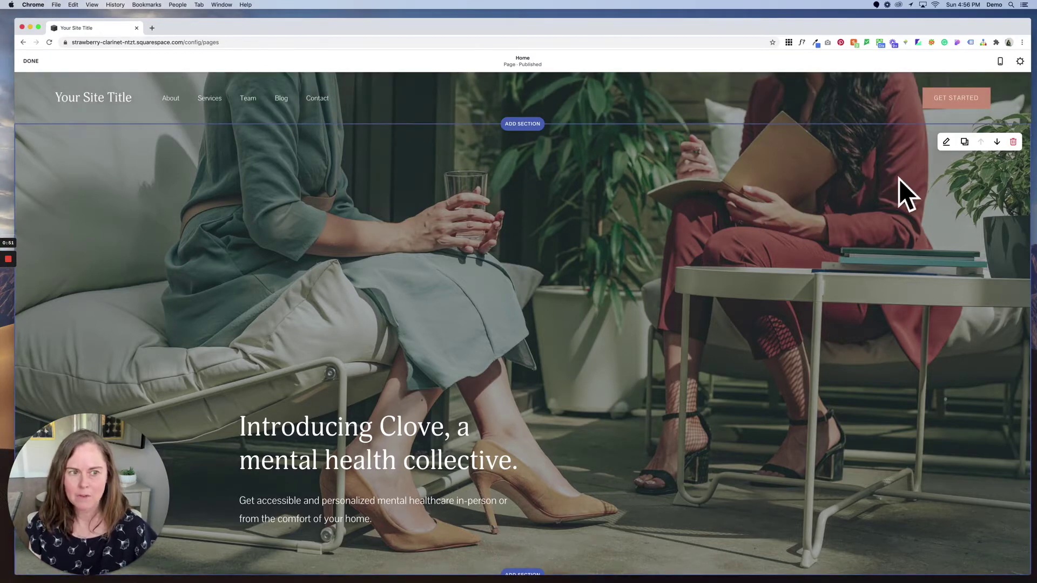
{"action": "left_click", "coordinate": [947, 144]}
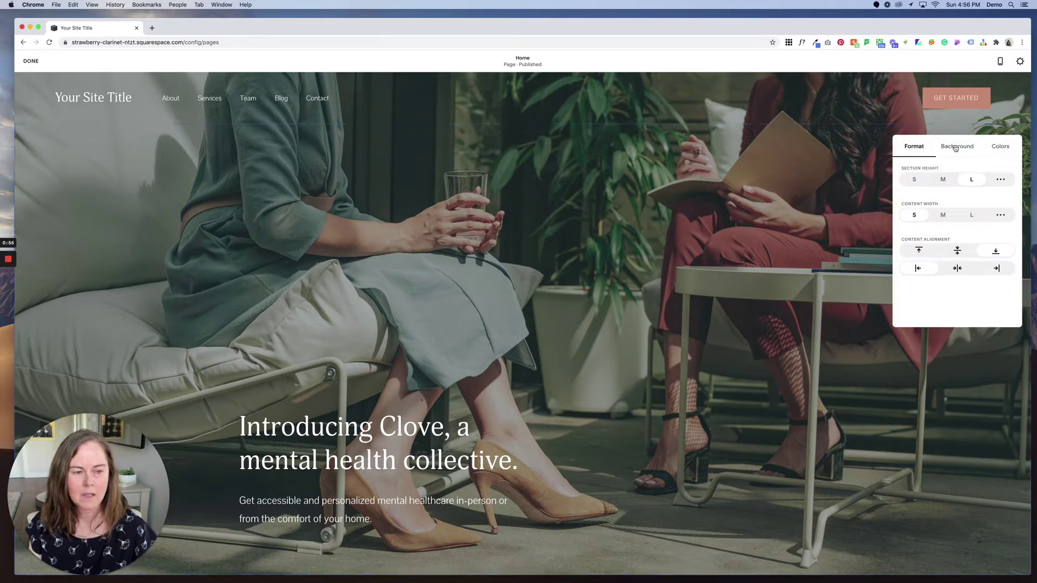
{"action": "left_click", "coordinate": [955, 148]}
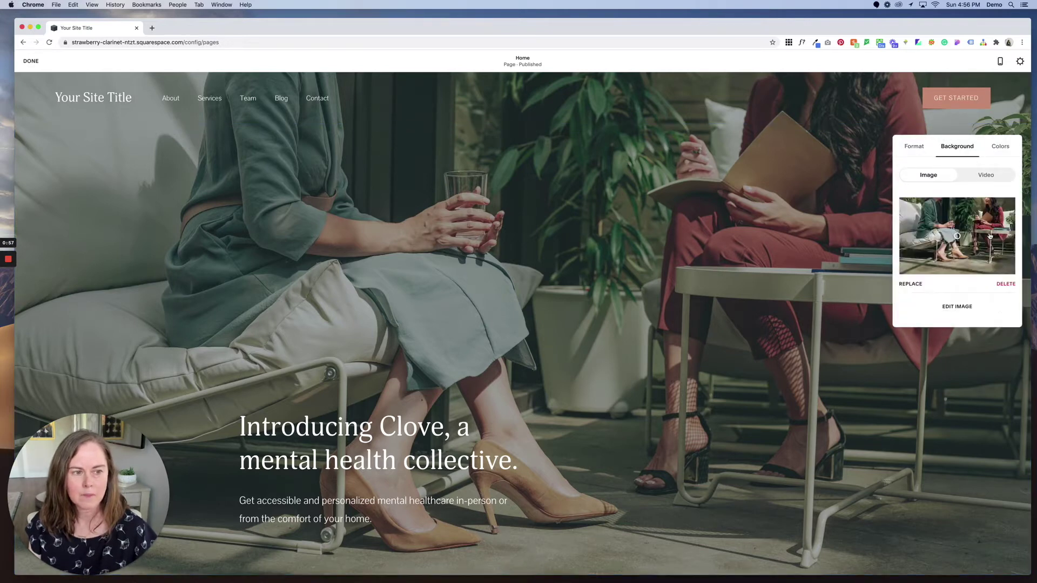
{"action": "left_click", "coordinate": [1005, 288]}
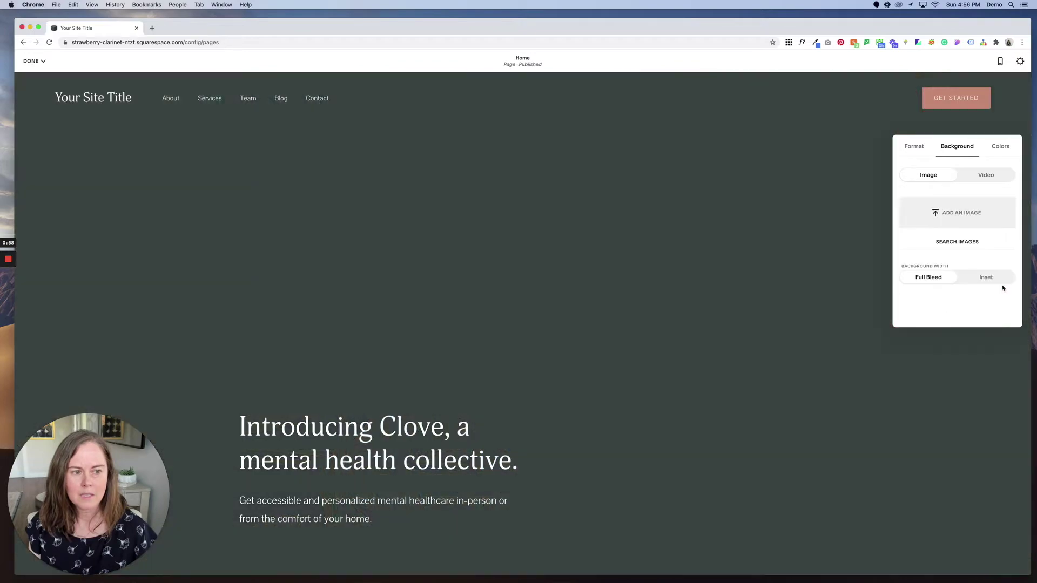
Step: Search stock images for 'outdoor coffee' and add the two coffee cups photo as background
{"action": "left_click", "coordinate": [957, 242]}
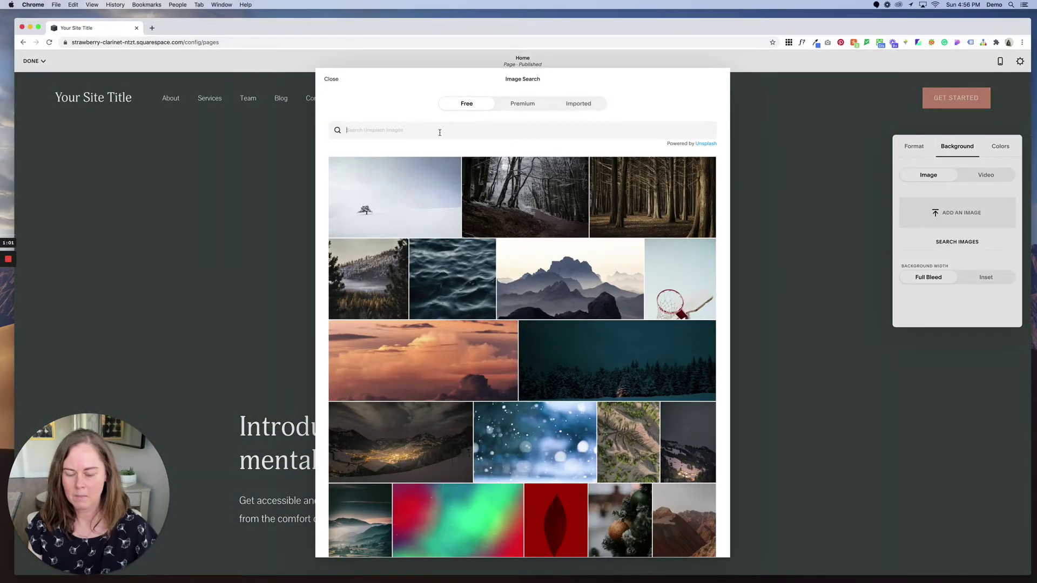
{"action": "type", "text": "outdoor"}
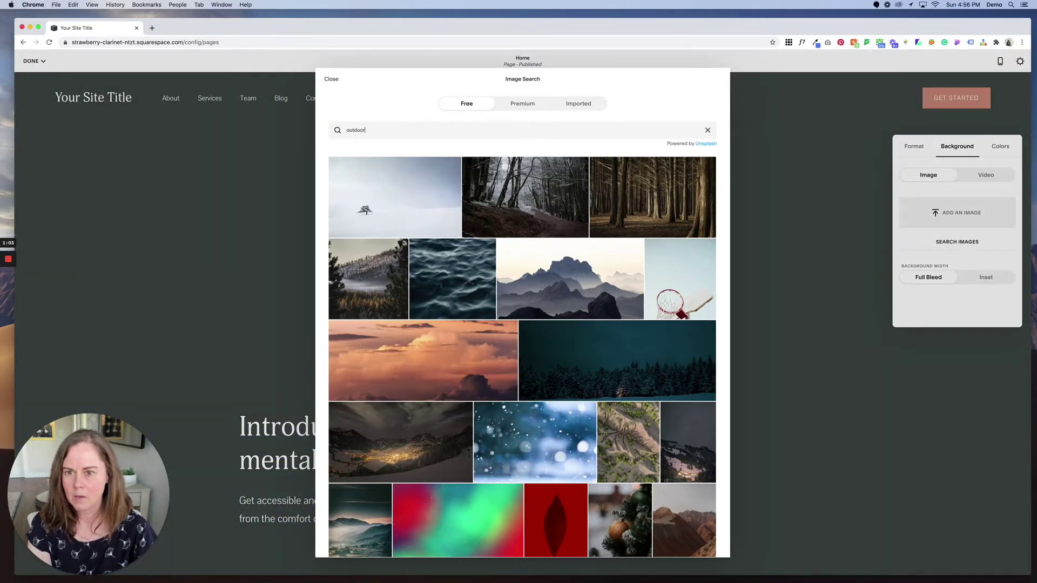
{"action": "type", "text": " coff"}
{"action": "type", "text": "ee"}
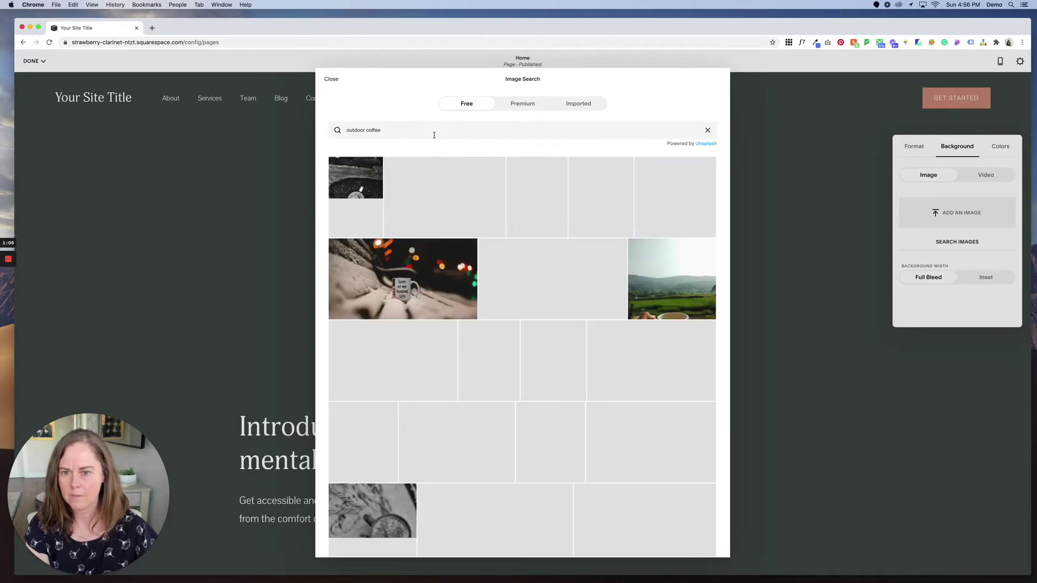
{"action": "scroll", "coordinate": [686, 250], "scroll_direction": "down", "scroll_amount": 5}
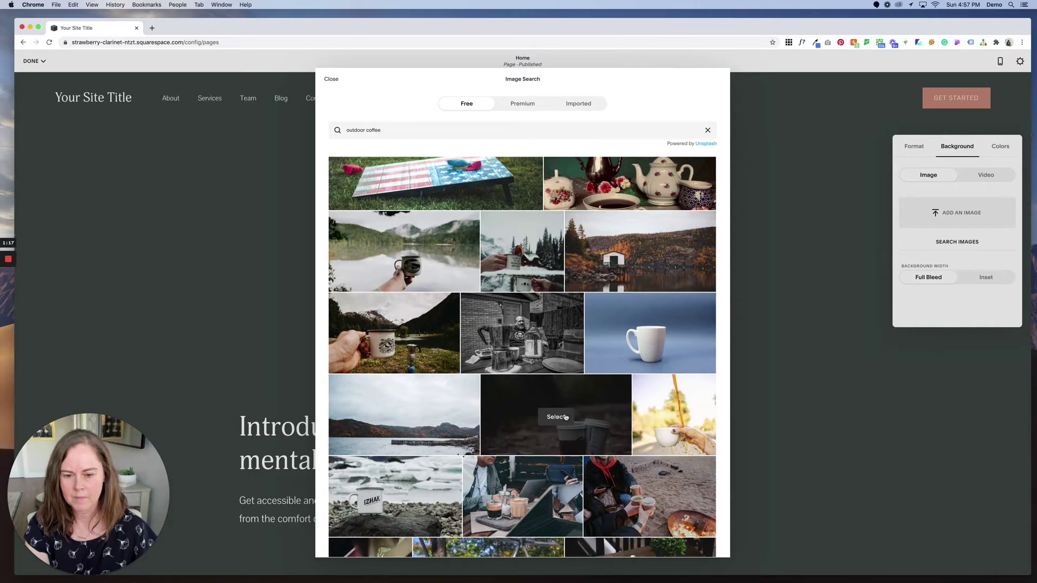
{"action": "left_click", "coordinate": [556, 416]}
{"action": "left_click", "coordinate": [644, 359]}
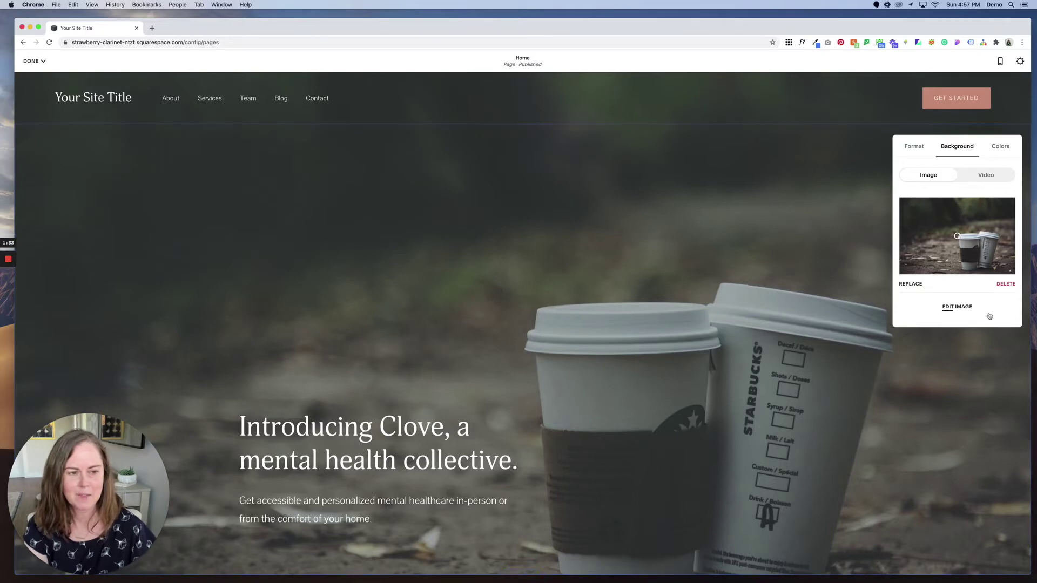
Step: Replace the hero heading with 'My Coffee Date'
{"action": "left_click", "coordinate": [537, 213]}
{"action": "scroll", "coordinate": [598, 294], "scroll_direction": "down", "scroll_amount": 3}
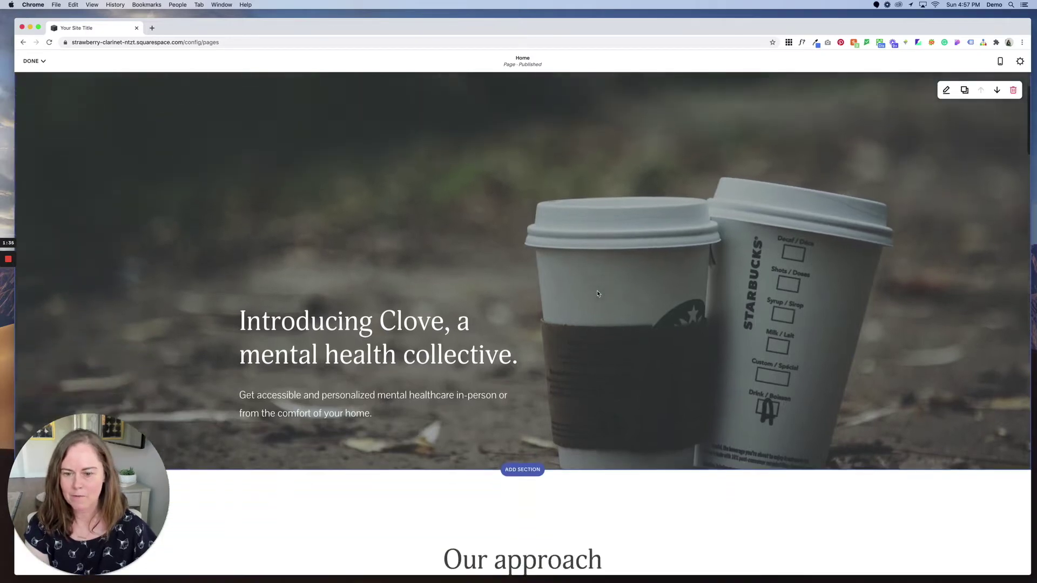
{"action": "triple_click", "coordinate": [278, 316]}
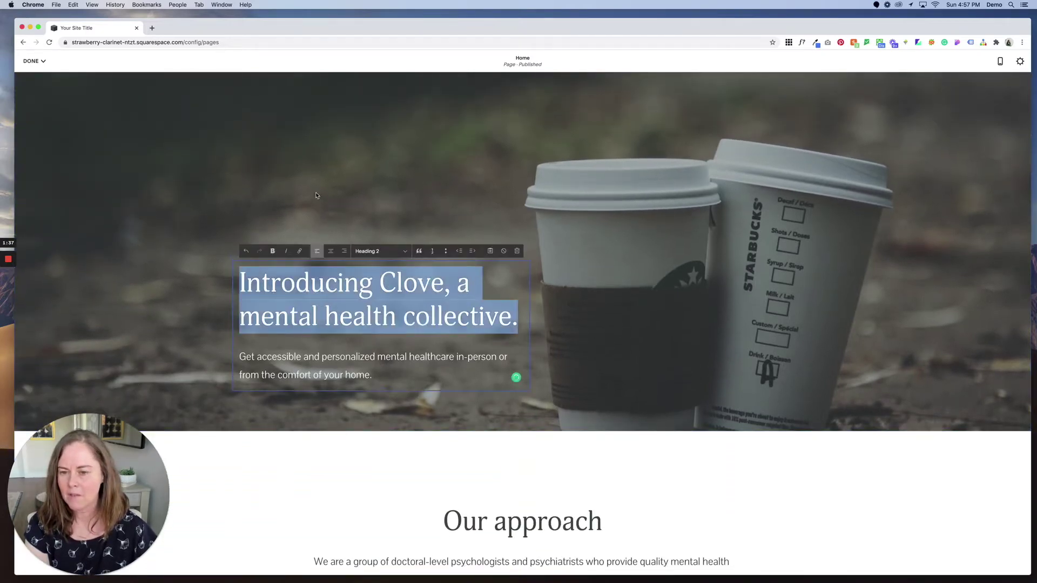
{"action": "scroll", "coordinate": [189, 246], "scroll_direction": "up", "scroll_amount": 1}
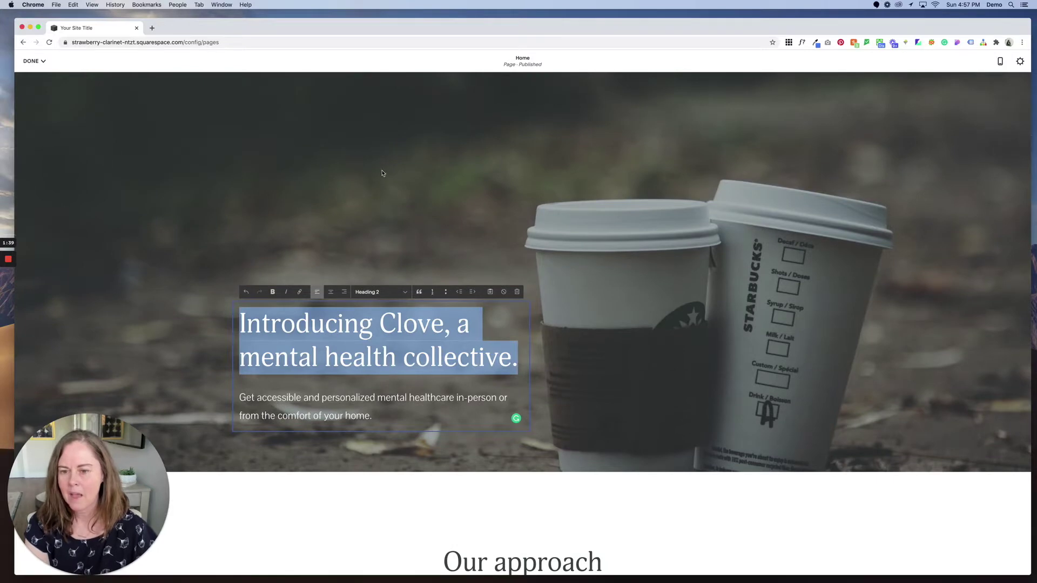
{"action": "left_click", "coordinate": [381, 173]}
{"action": "double_click", "coordinate": [362, 326]}
{"action": "left_click", "coordinate": [514, 361], "text": "shift"}
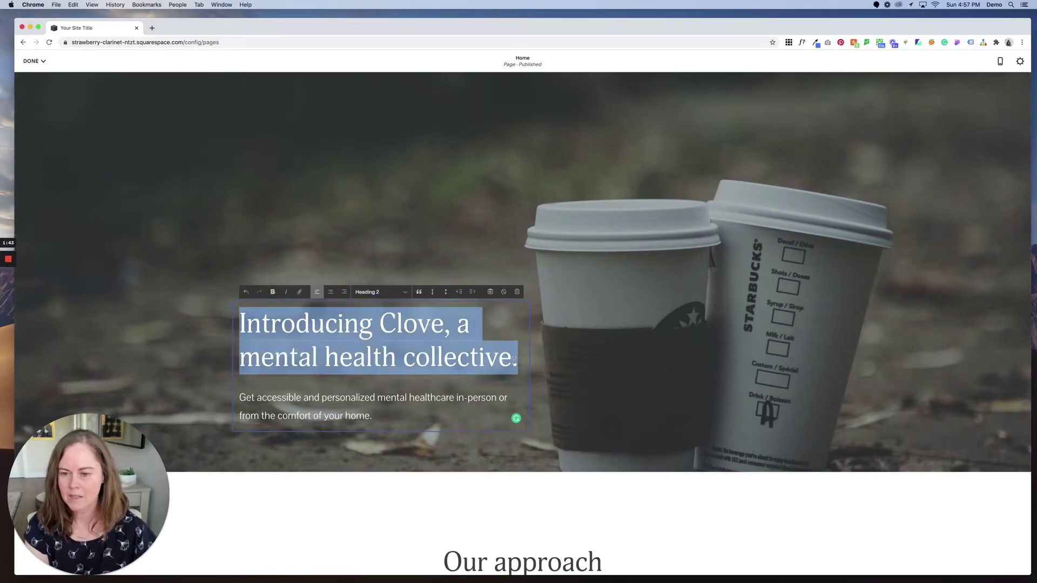
{"action": "triple_click", "coordinate": [473, 368]}
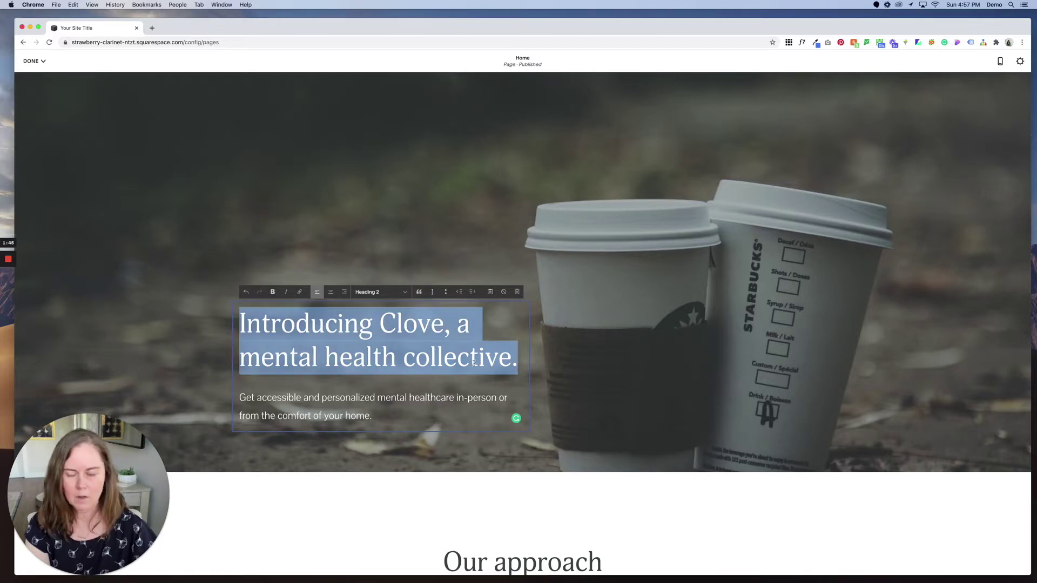
{"action": "key", "text": "BackSpace"}
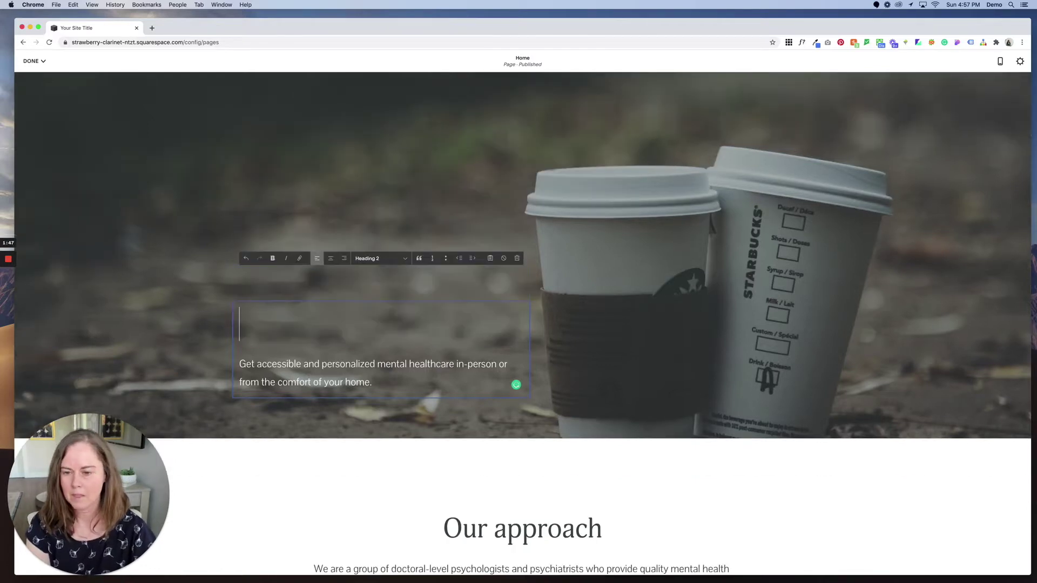
{"action": "type", "text": "My Coffe"}
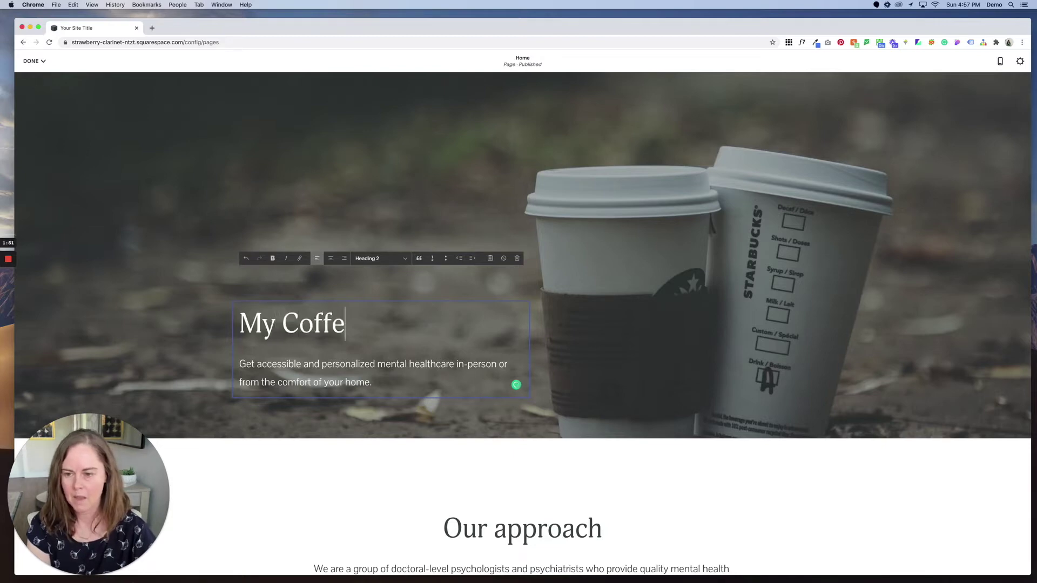
{"action": "type", "text": "e Date"}
Step: Replace the hero paragraph with 'It wasn't what you'd expect.'
{"action": "left_click", "coordinate": [391, 384]}
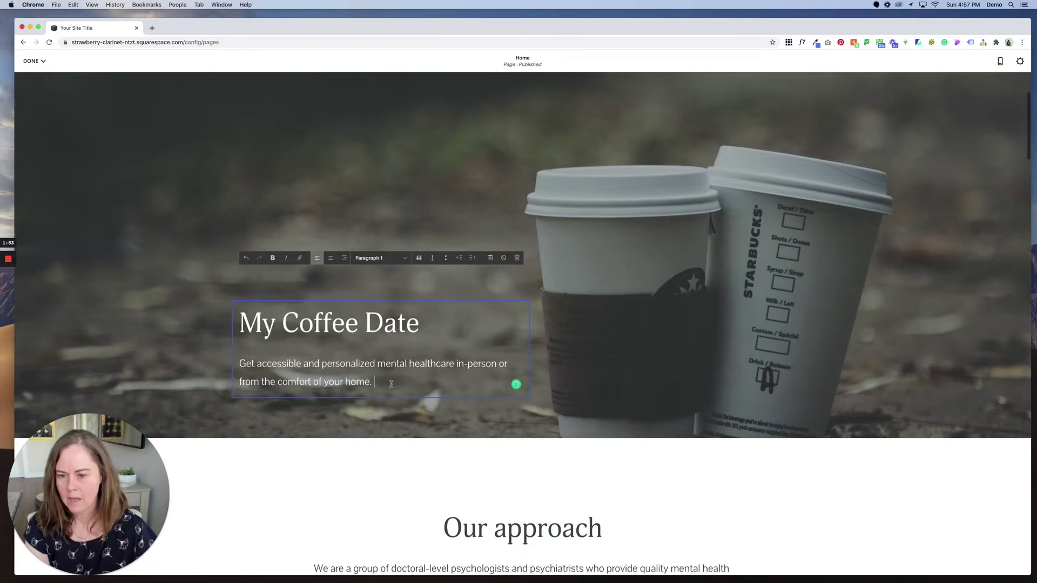
{"action": "triple_click", "coordinate": [391, 384]}
{"action": "type", "text": "It wa"}
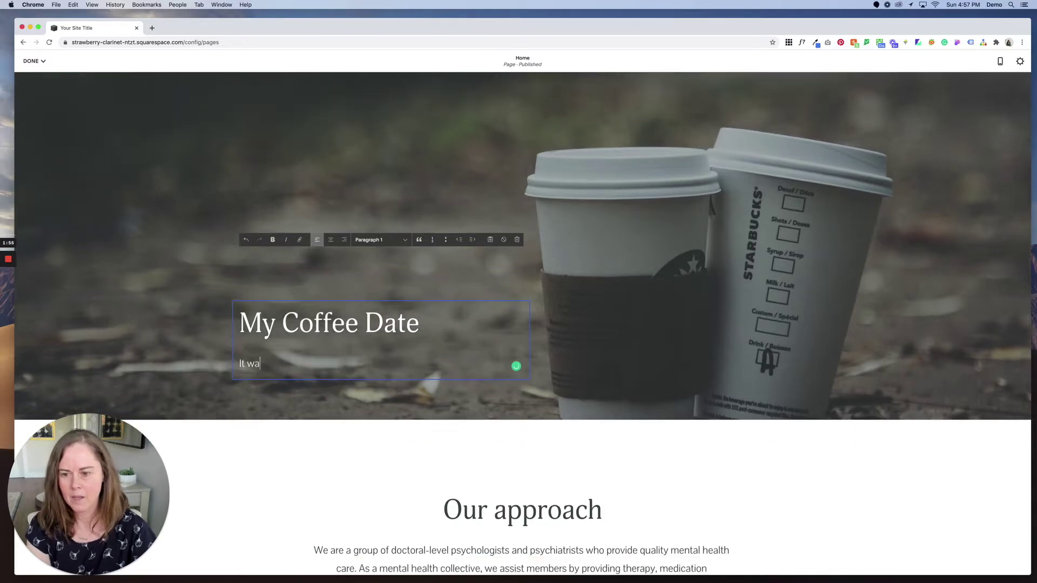
{"action": "type", "text": "sn't what you'd expect"}
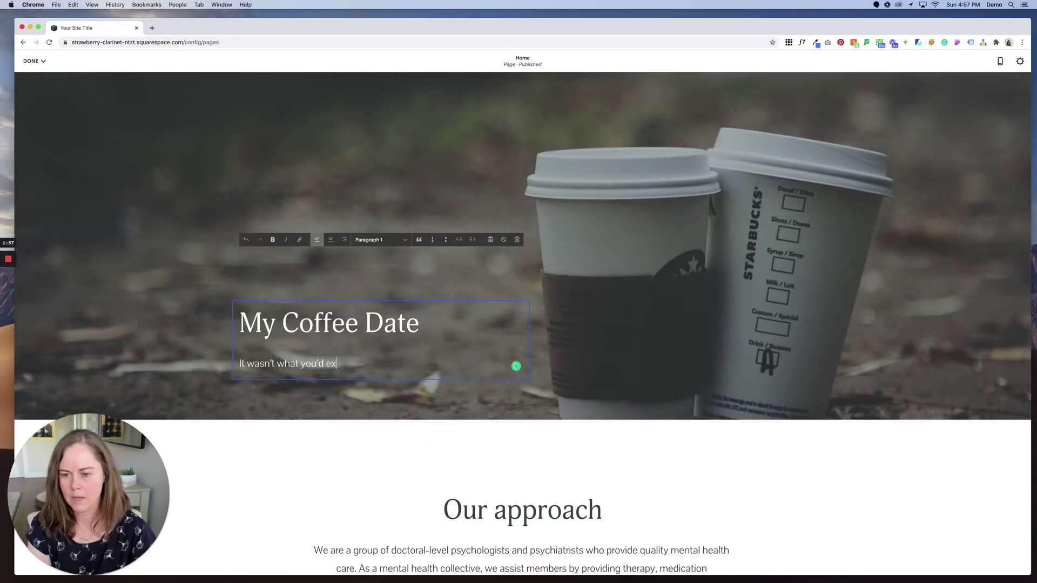
{"action": "key", "text": "Return"}
{"action": "key", "text": "BackSpace"}
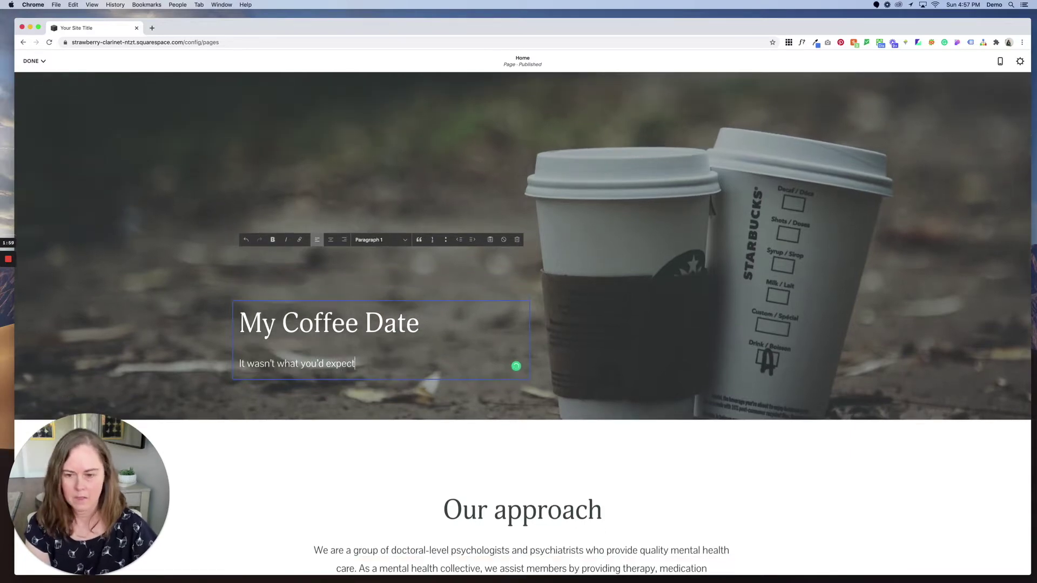
{"action": "type", "text": "."}
{"action": "left_click", "coordinate": [283, 175]}
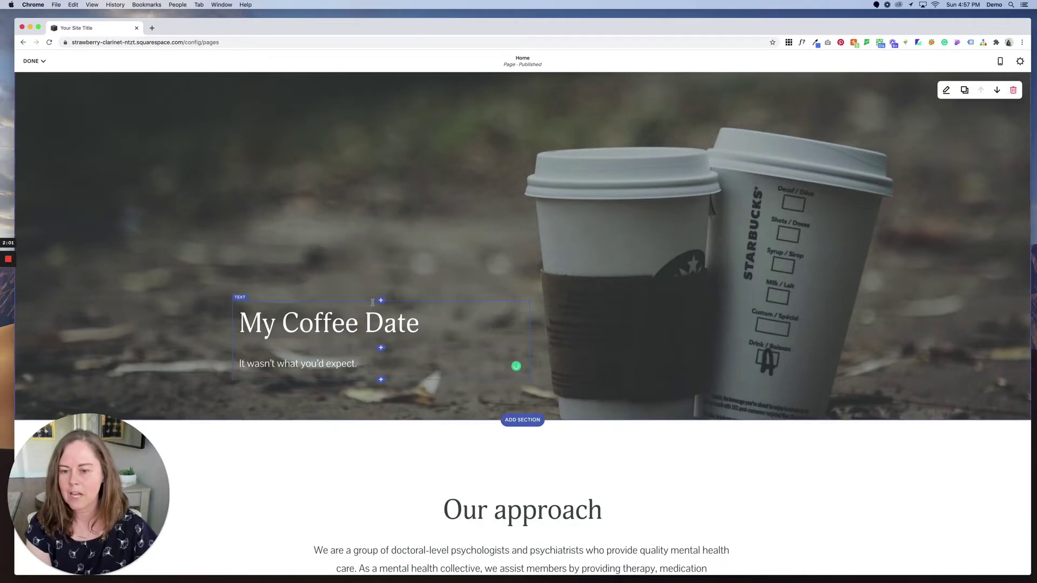
Step: Align the hero content to the top and horizontal centre, trying medium width before returning to small
{"action": "scroll", "coordinate": [403, 304], "scroll_direction": "up", "scroll_amount": 3}
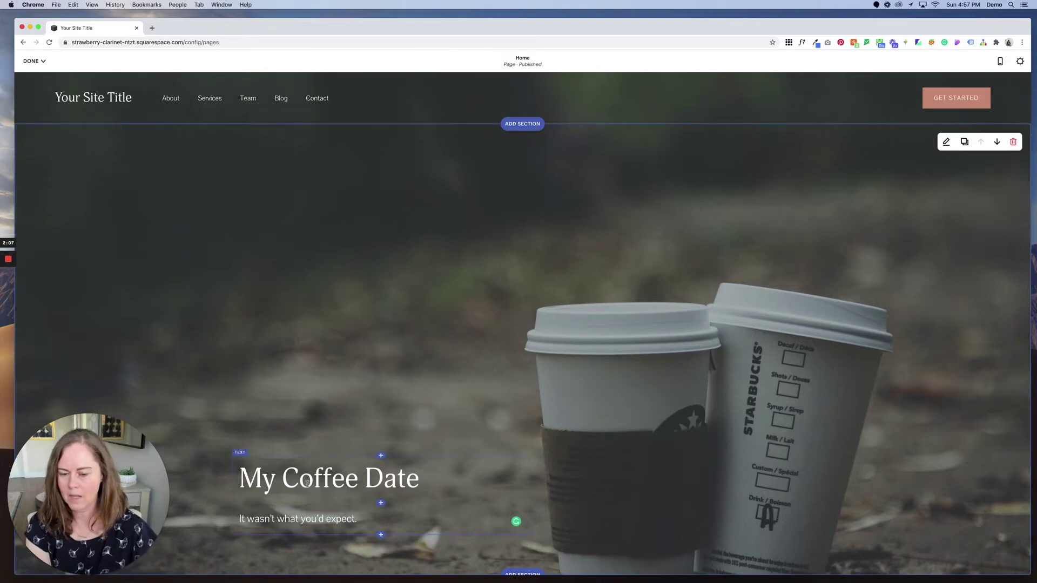
{"action": "mouse_move", "coordinate": [952, 105]}
{"action": "mouse_move", "coordinate": [947, 143]}
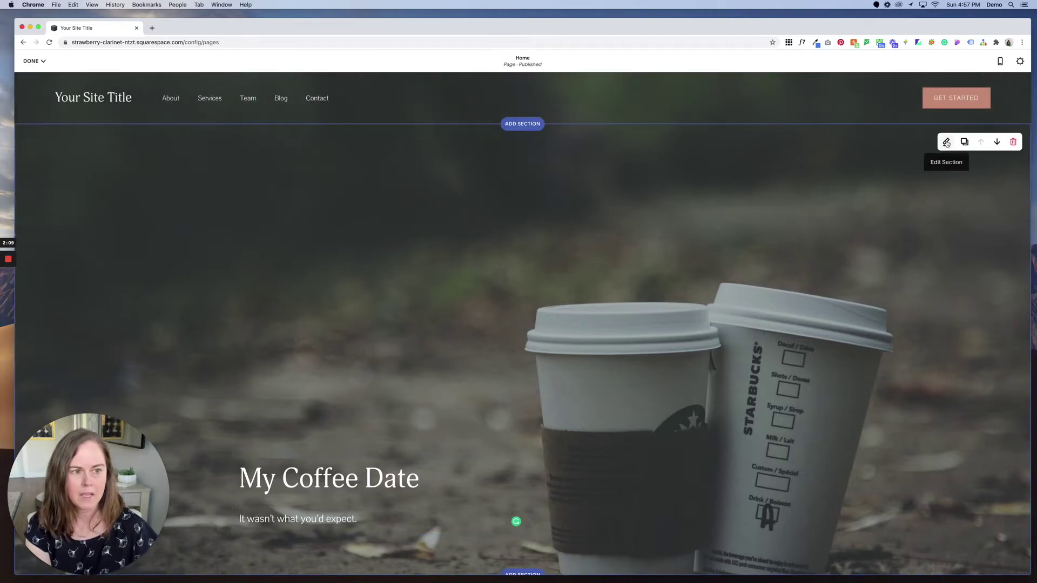
{"action": "left_click", "coordinate": [947, 143]}
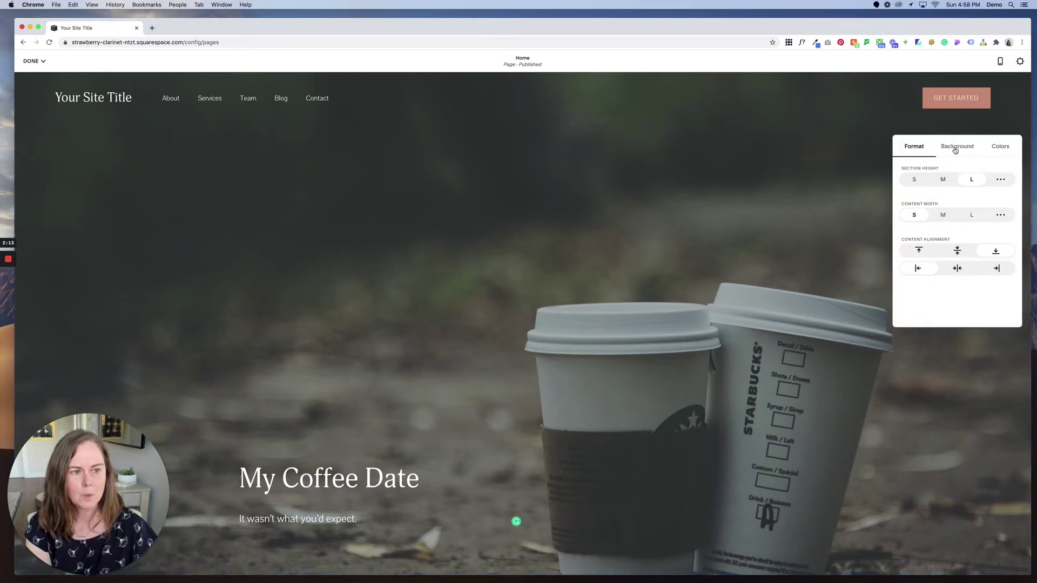
{"action": "left_click", "coordinate": [956, 251]}
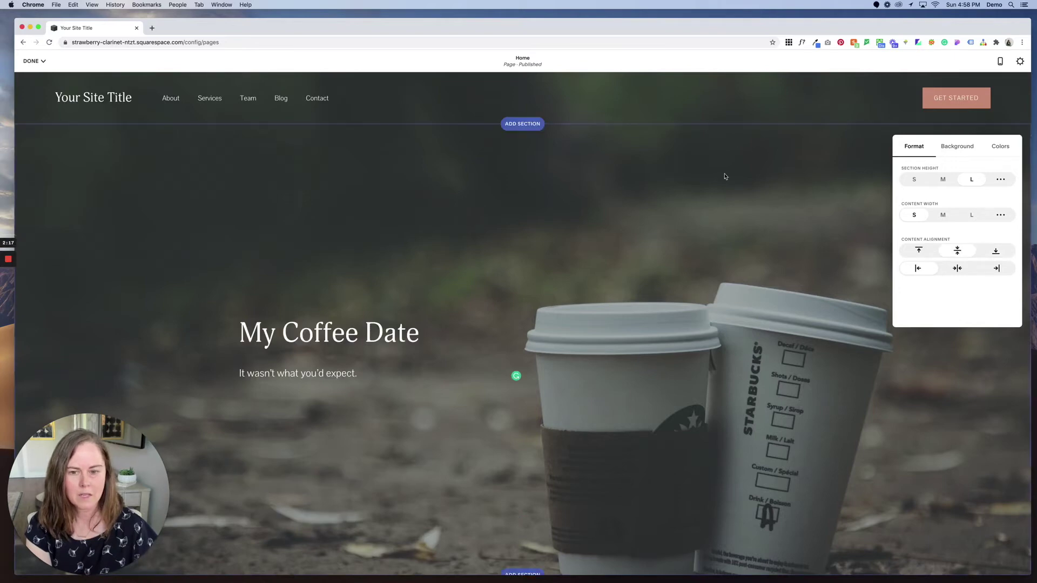
{"action": "left_click", "coordinate": [921, 250]}
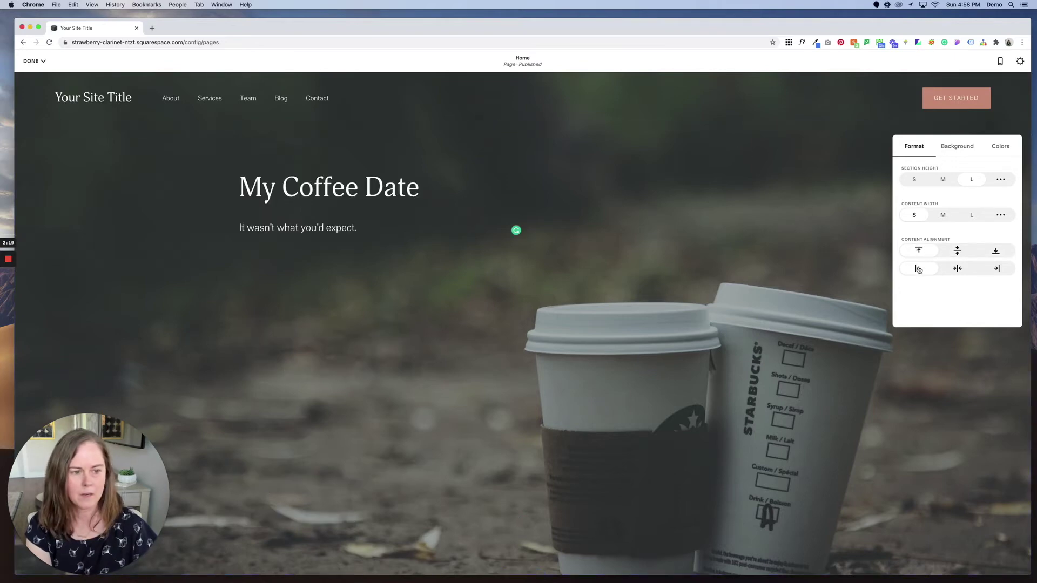
{"action": "left_click", "coordinate": [957, 268]}
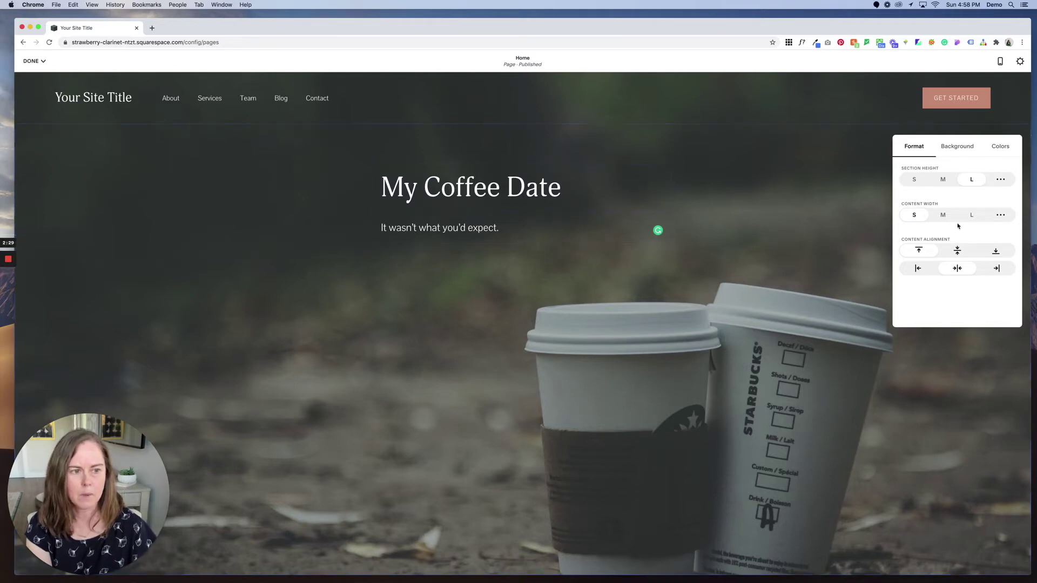
{"action": "left_click", "coordinate": [943, 215]}
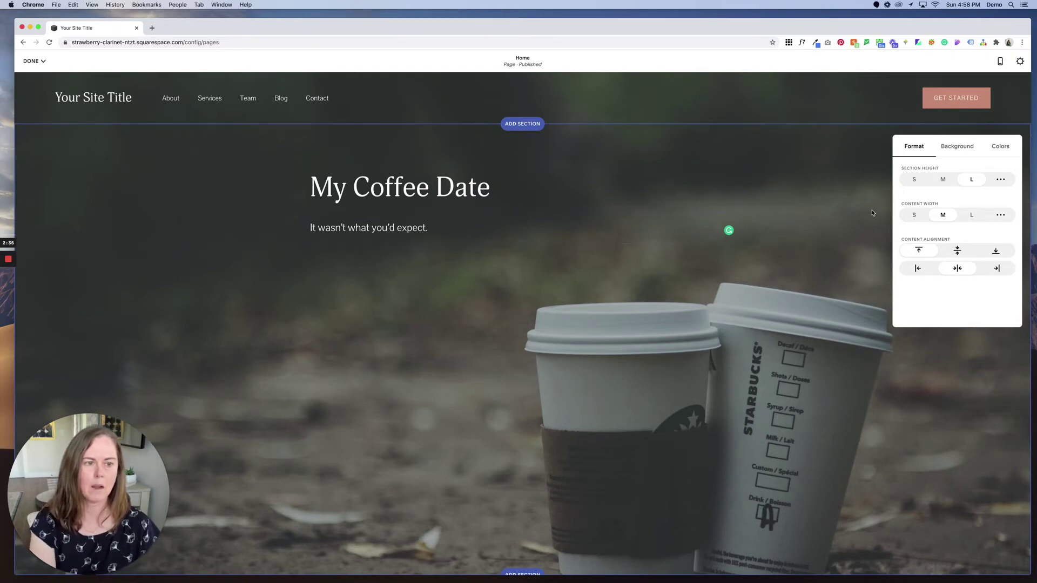
{"action": "left_click", "coordinate": [915, 215]}
Step: Rename the second section's 'Our approach' heading to 'What you want to know'
{"action": "left_click", "coordinate": [430, 256]}
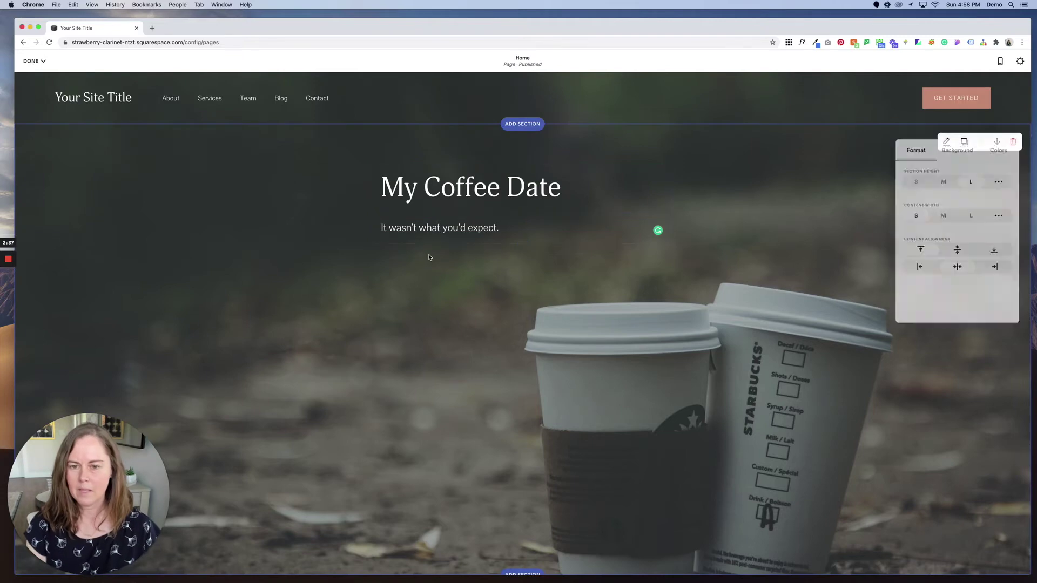
{"action": "scroll", "coordinate": [429, 254], "scroll_direction": "down", "scroll_amount": 7}
{"action": "scroll", "coordinate": [429, 254], "scroll_direction": "up", "scroll_amount": 6}
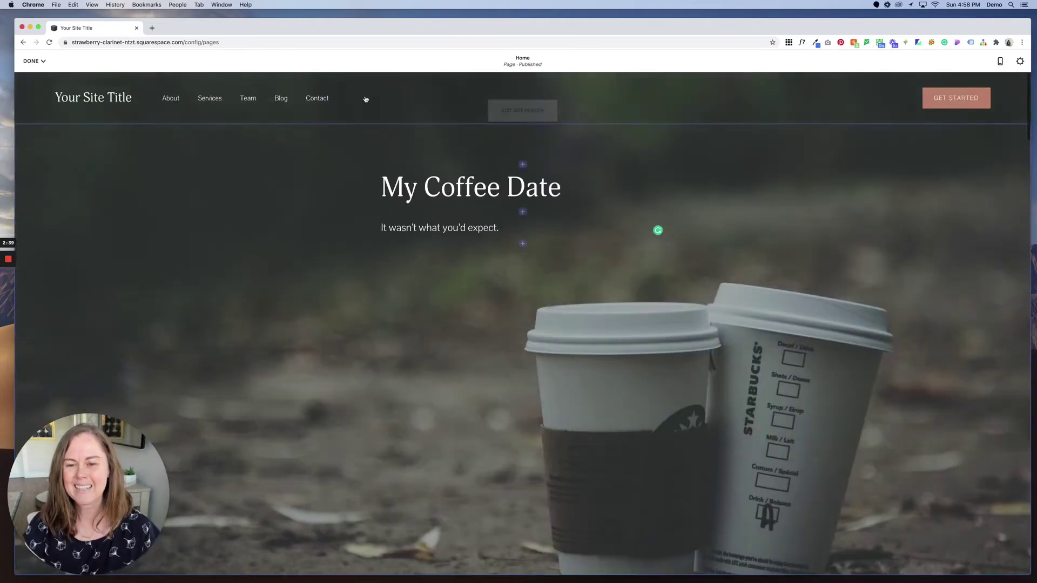
{"action": "scroll", "coordinate": [591, 188], "scroll_direction": "down", "scroll_amount": 7}
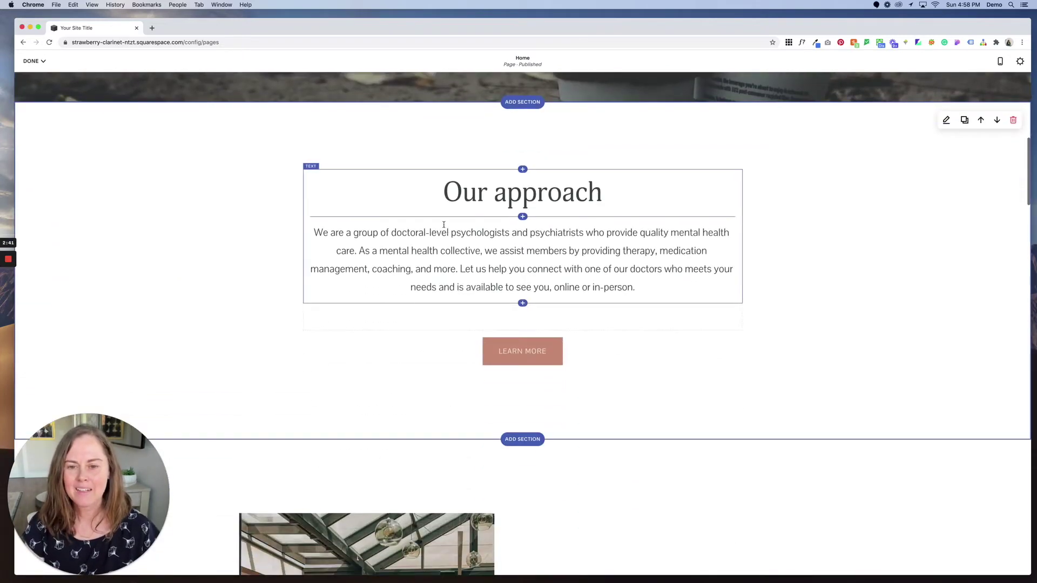
{"action": "left_click", "coordinate": [443, 224]}
{"action": "left_click", "coordinate": [705, 120]}
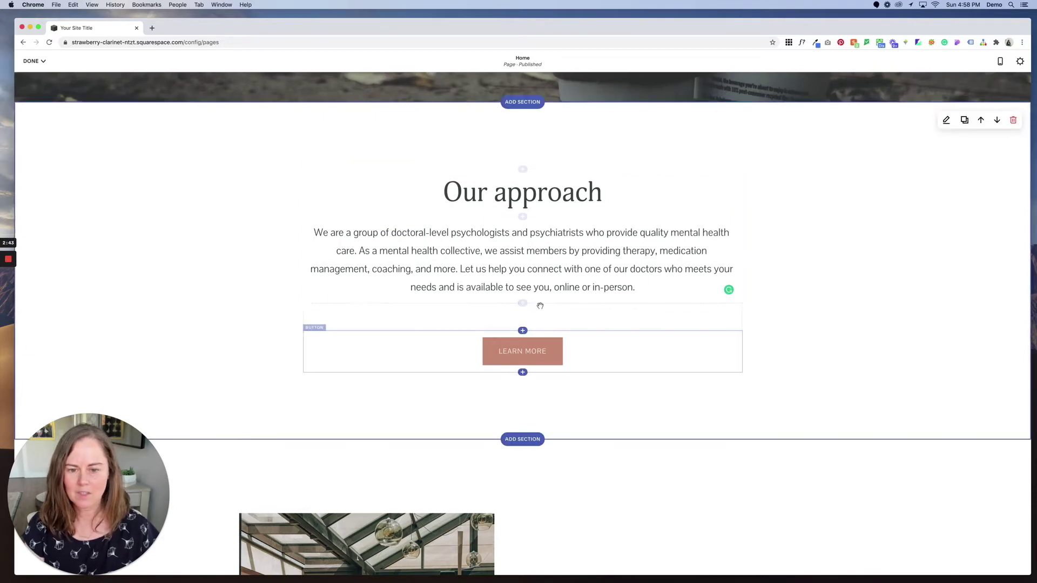
{"action": "triple_click", "coordinate": [524, 195]}
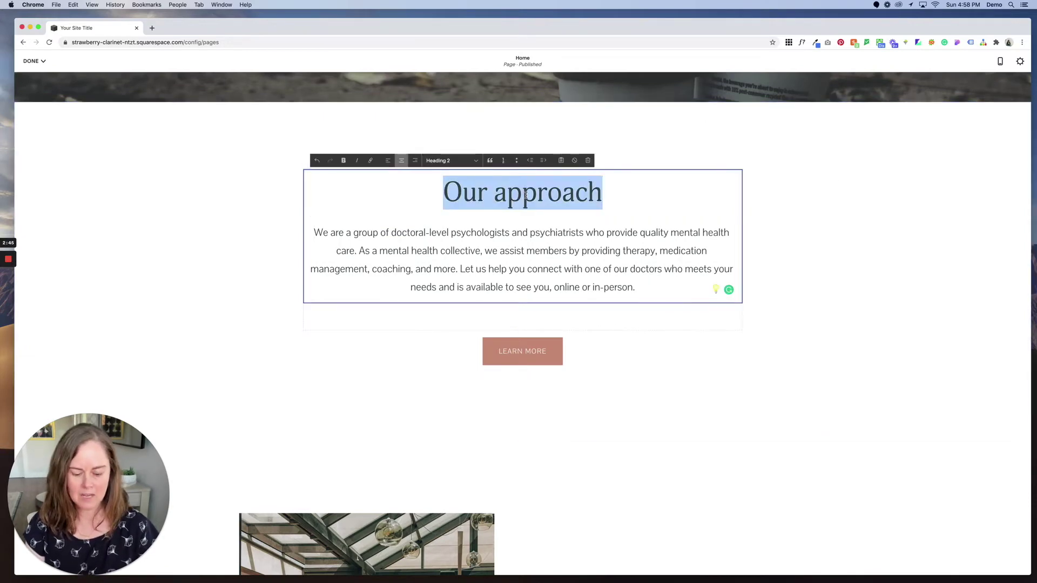
{"action": "type", "text": "What you "}
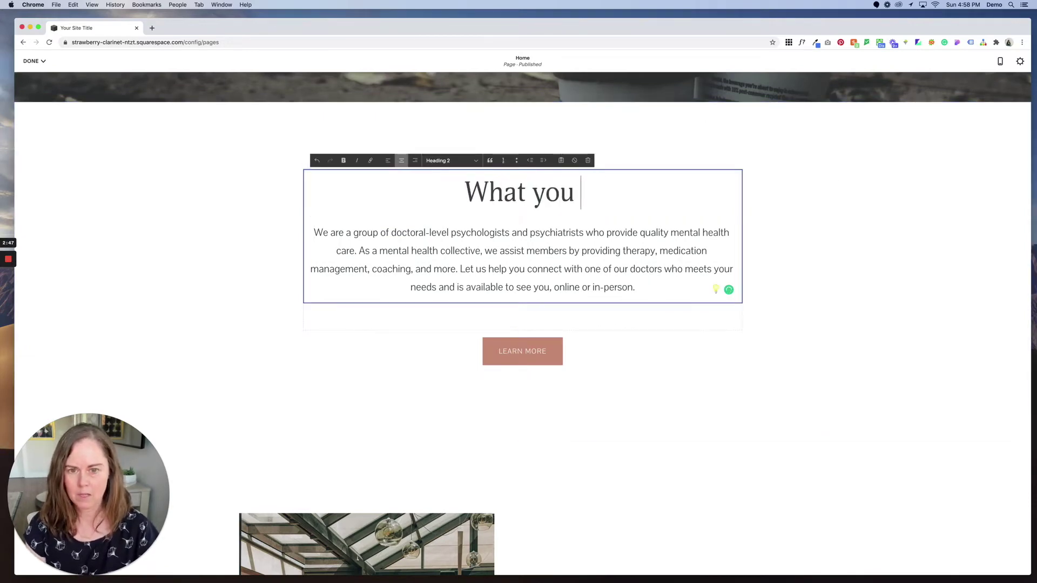
{"action": "type", "text": "want to know"}
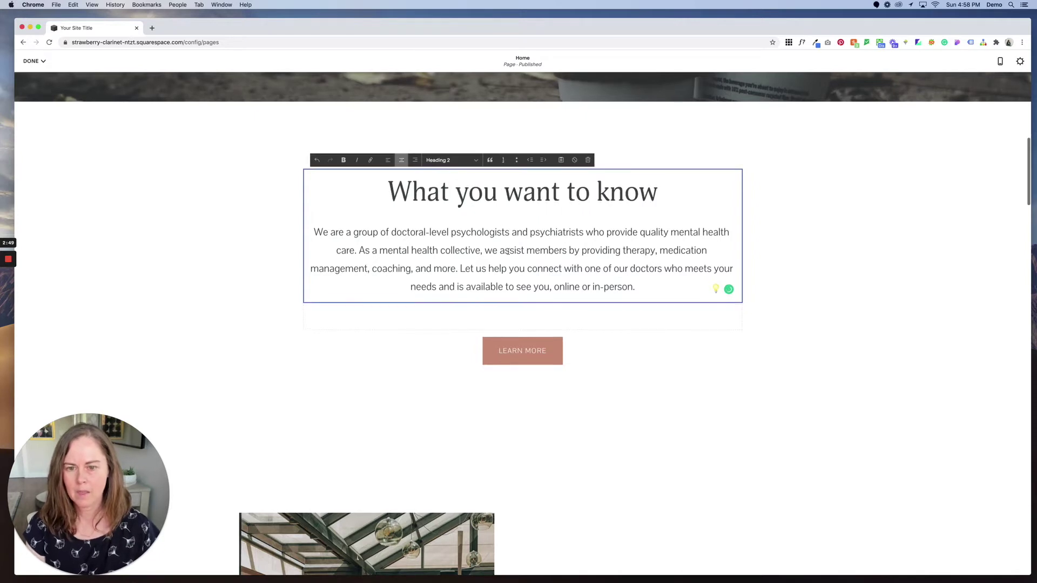
Step: Select the body paragraph, then bring up the Learn More button's settings
{"action": "triple_click", "coordinate": [508, 252]}
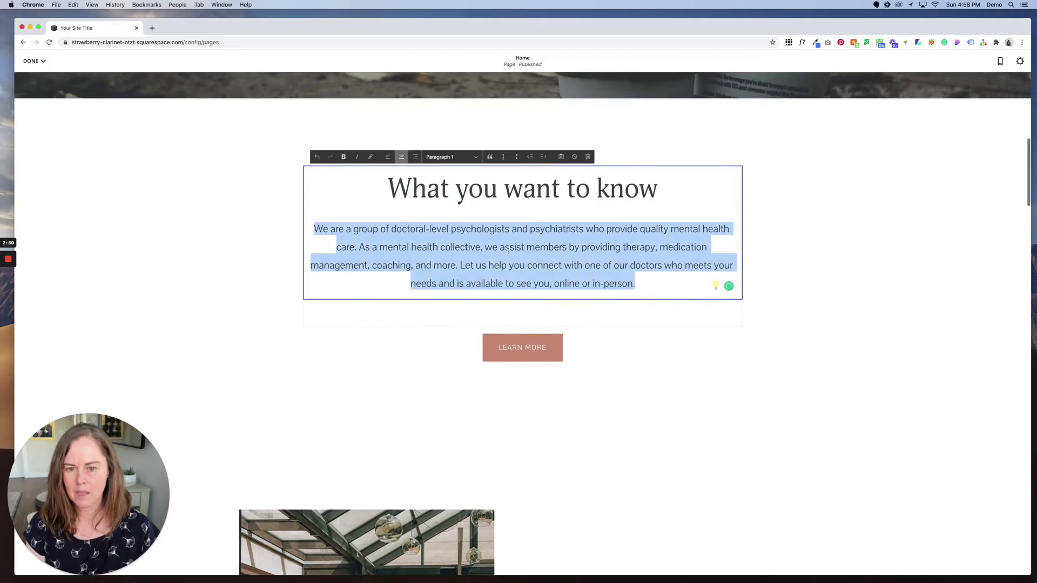
{"action": "left_click", "coordinate": [513, 355]}
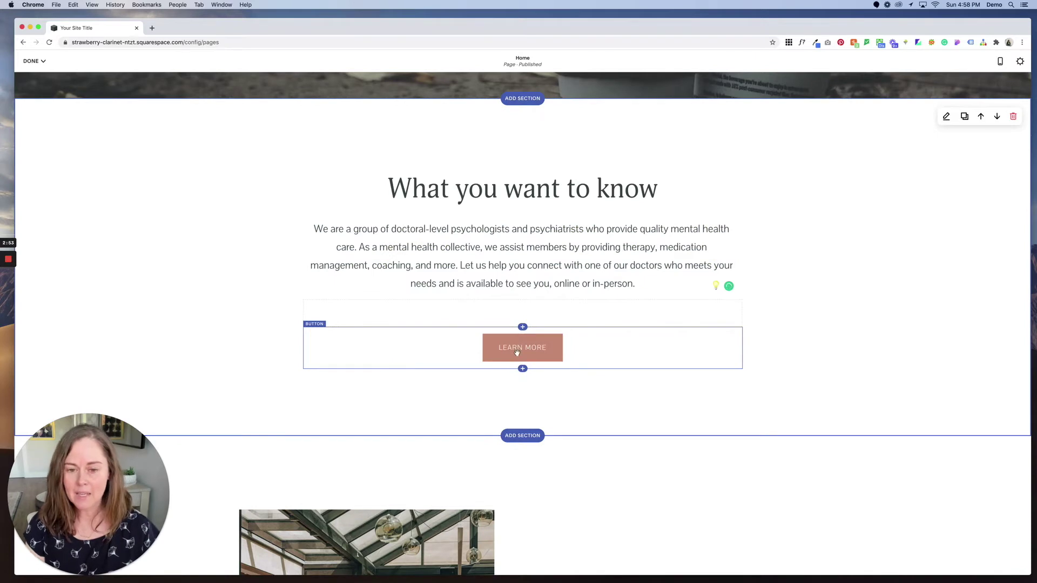
{"action": "double_click", "coordinate": [517, 353]}
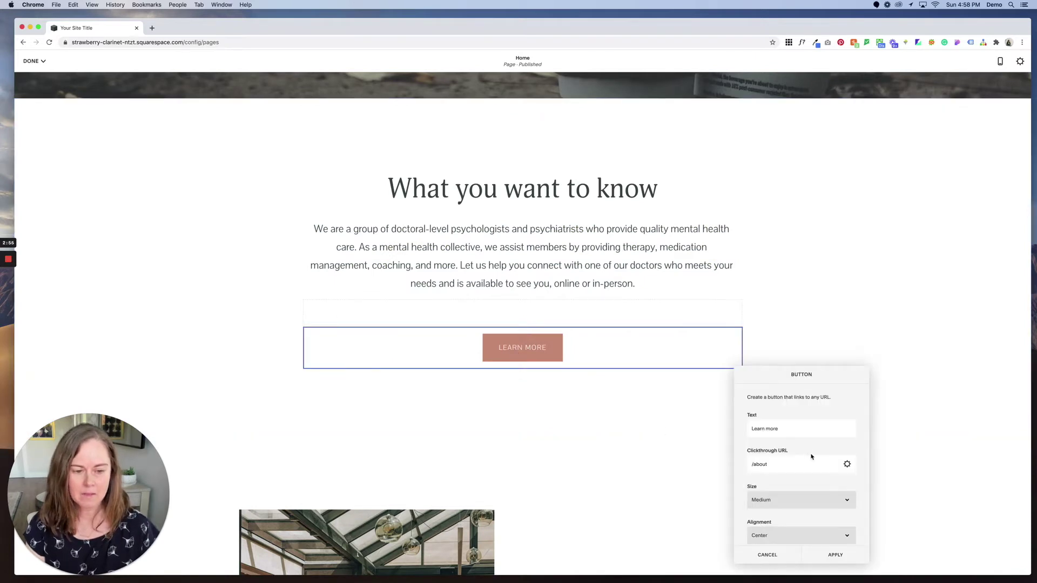
Step: Change the button label to 'Click here' and link it to the Home page (/home)
{"action": "triple_click", "coordinate": [793, 429]}
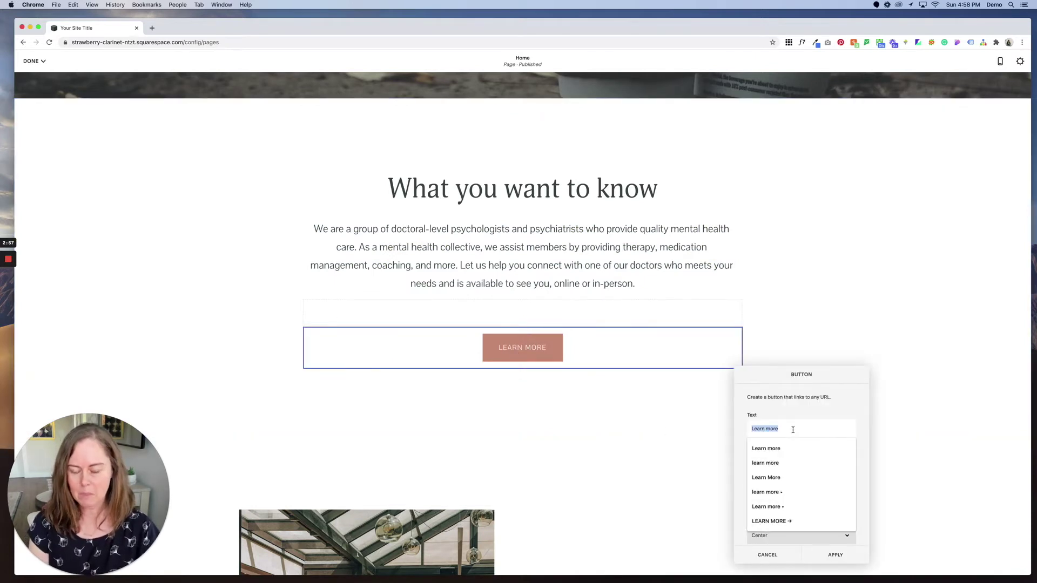
{"action": "type", "text": "Click here"}
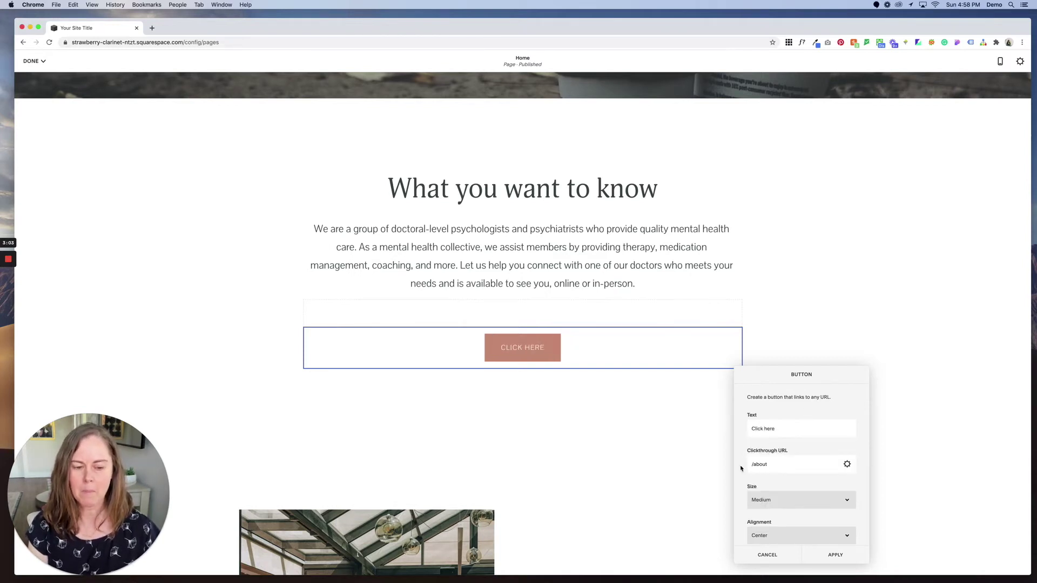
{"action": "left_click", "coordinate": [847, 465]}
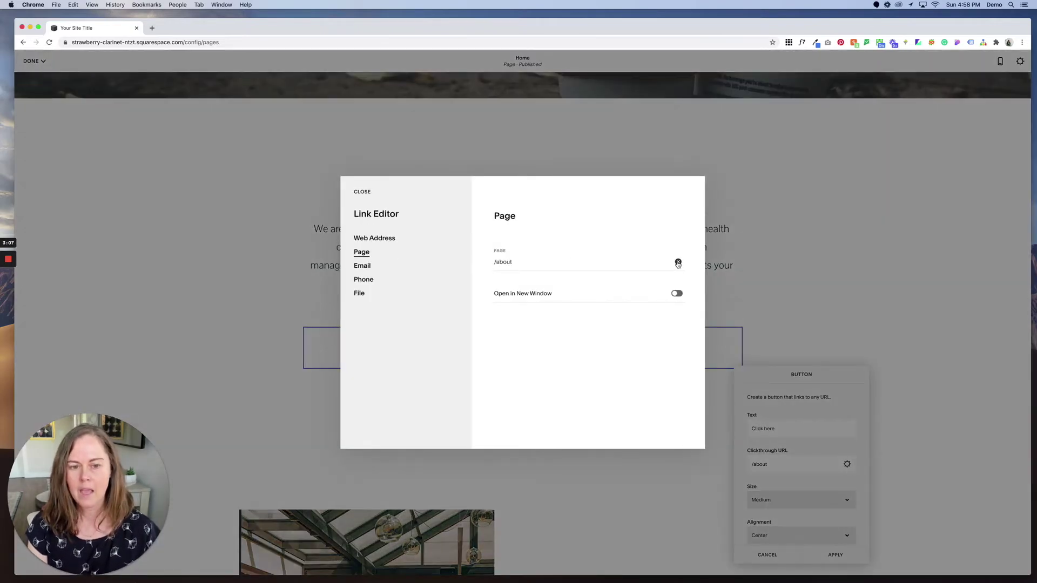
{"action": "left_click", "coordinate": [679, 263]}
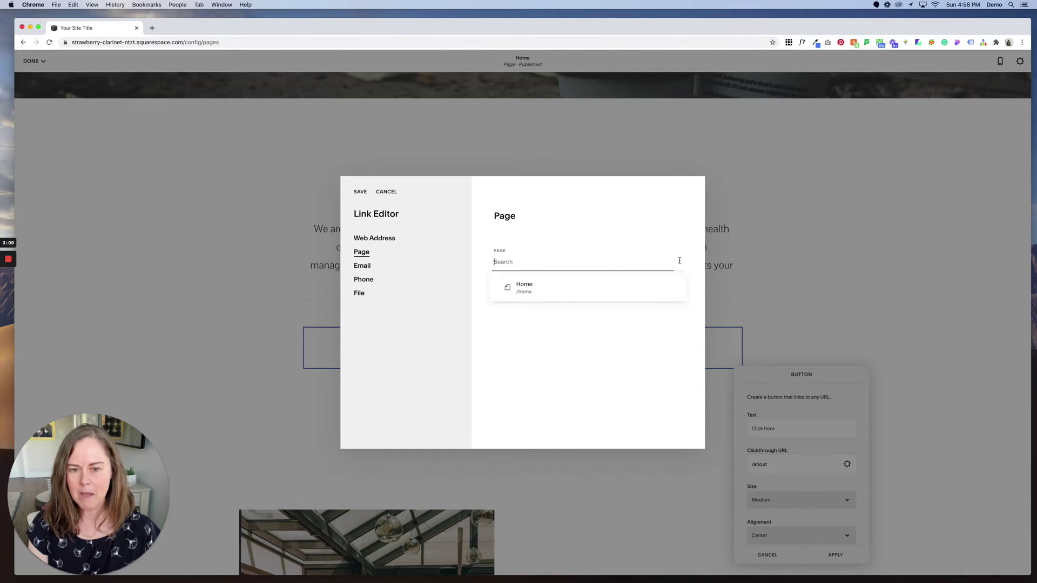
{"action": "left_click", "coordinate": [521, 289]}
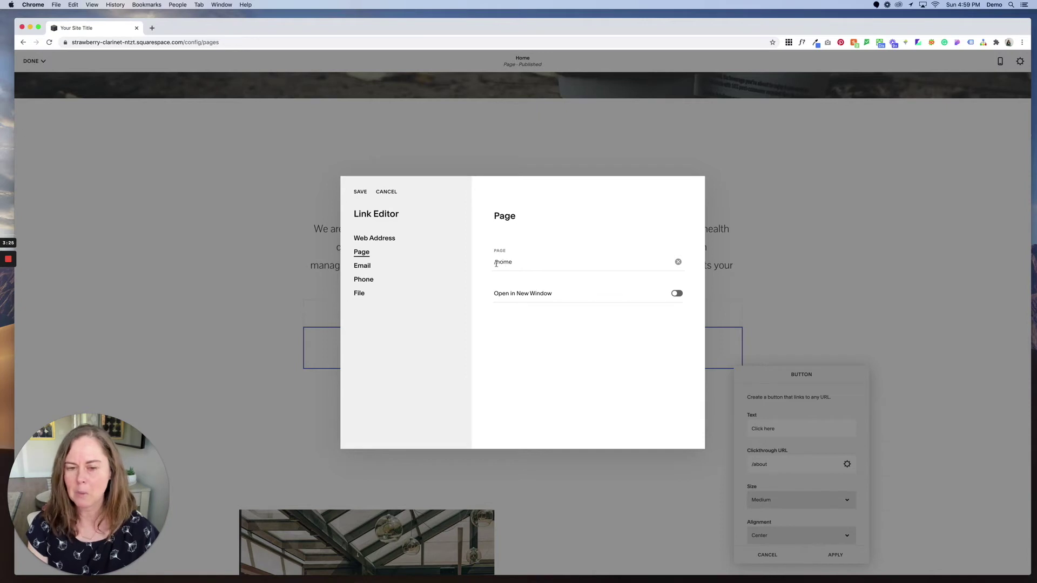
{"action": "left_click", "coordinate": [358, 192]}
{"action": "left_click", "coordinate": [836, 556]}
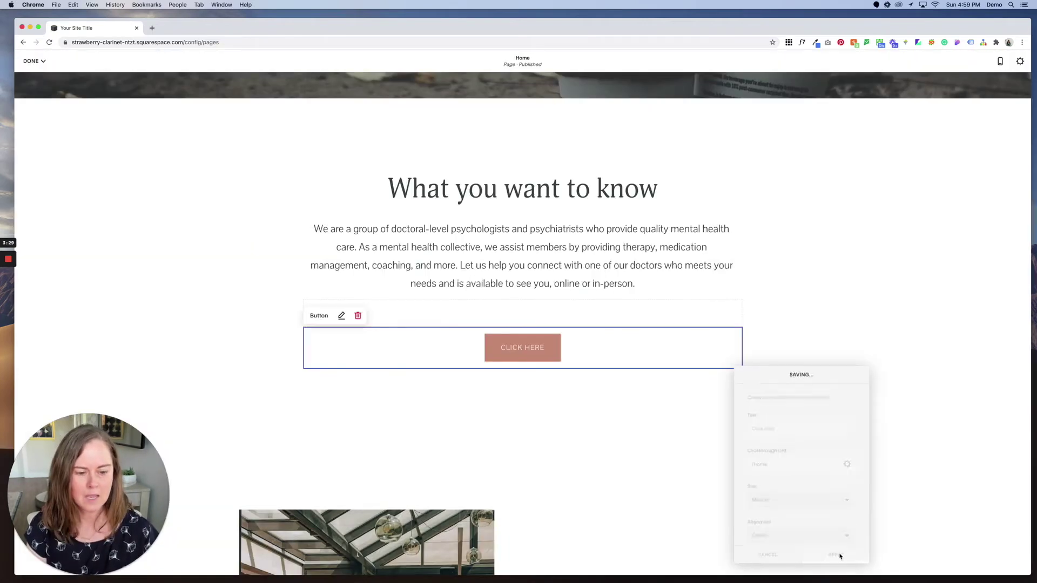
Step: Try small, large and left-aligned button options, then apply medium size with centred alignment
{"action": "left_click", "coordinate": [340, 317]}
{"action": "left_click", "coordinate": [772, 493]}
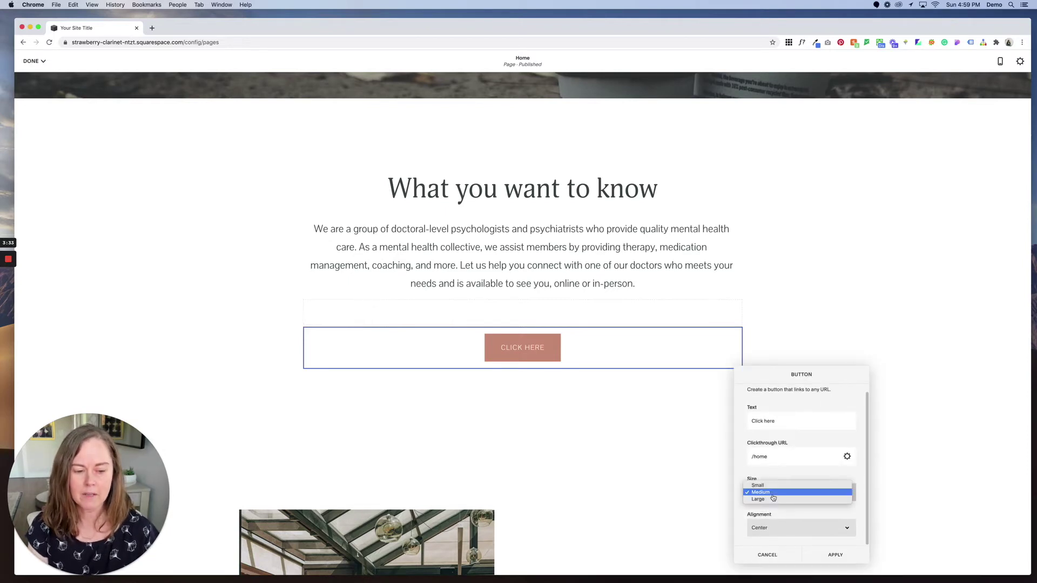
{"action": "left_click", "coordinate": [773, 490]}
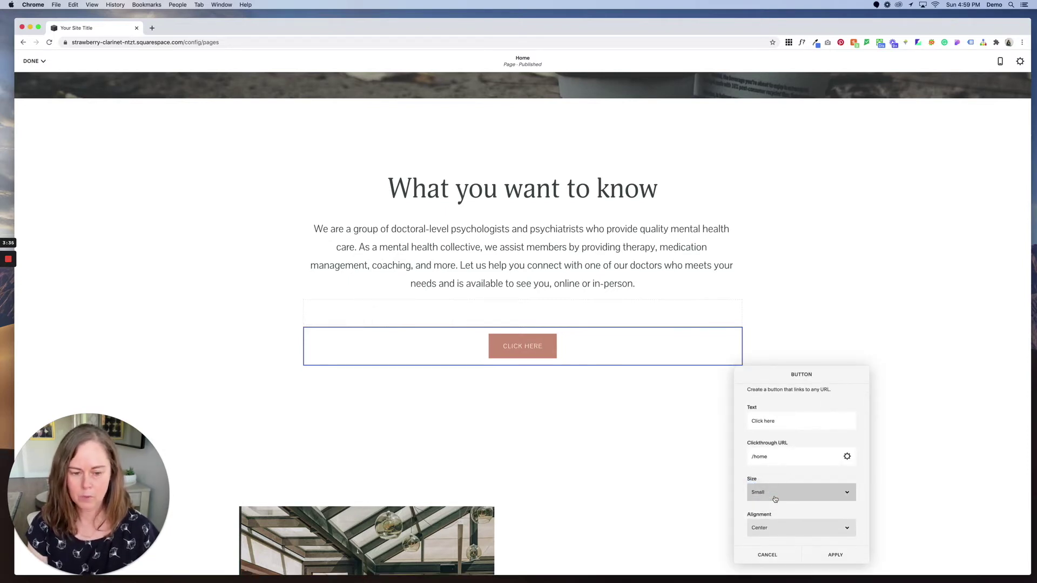
{"action": "left_click", "coordinate": [773, 494]}
{"action": "left_click", "coordinate": [775, 501]}
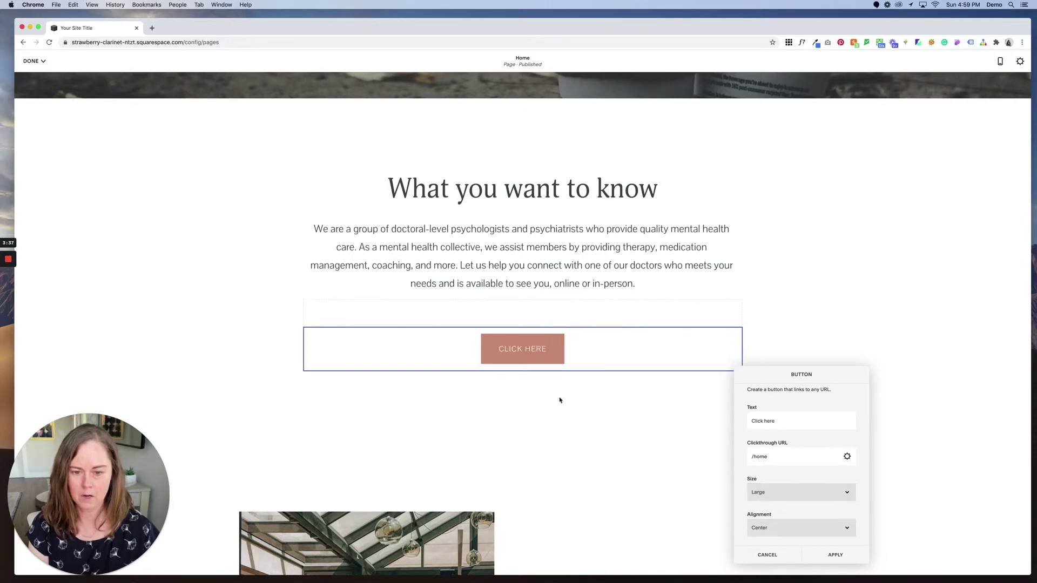
{"action": "left_click", "coordinate": [774, 493]}
{"action": "left_click", "coordinate": [773, 491]}
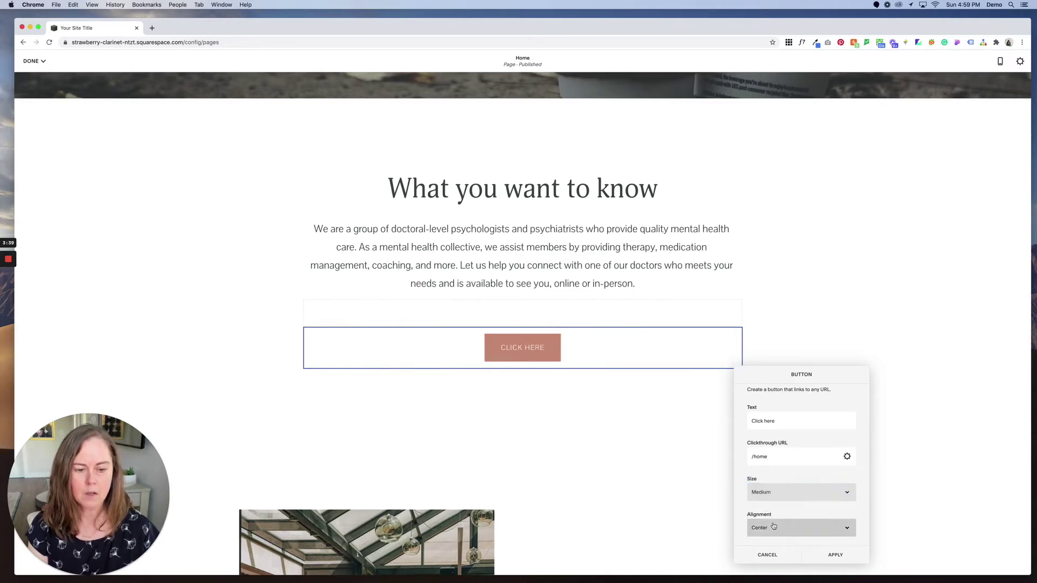
{"action": "left_click", "coordinate": [773, 524]}
{"action": "left_click", "coordinate": [772, 522]}
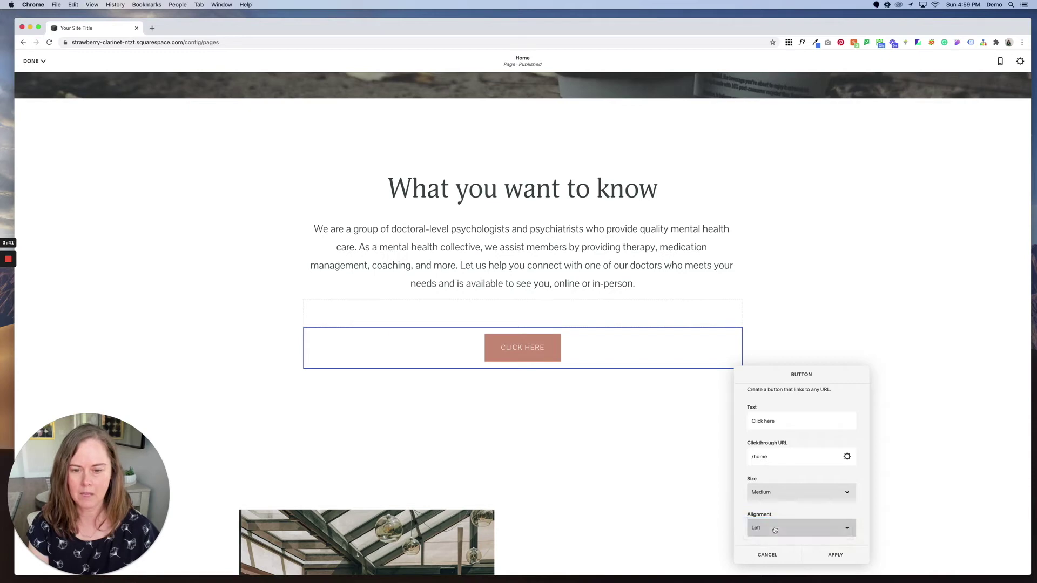
{"action": "left_click", "coordinate": [761, 530]}
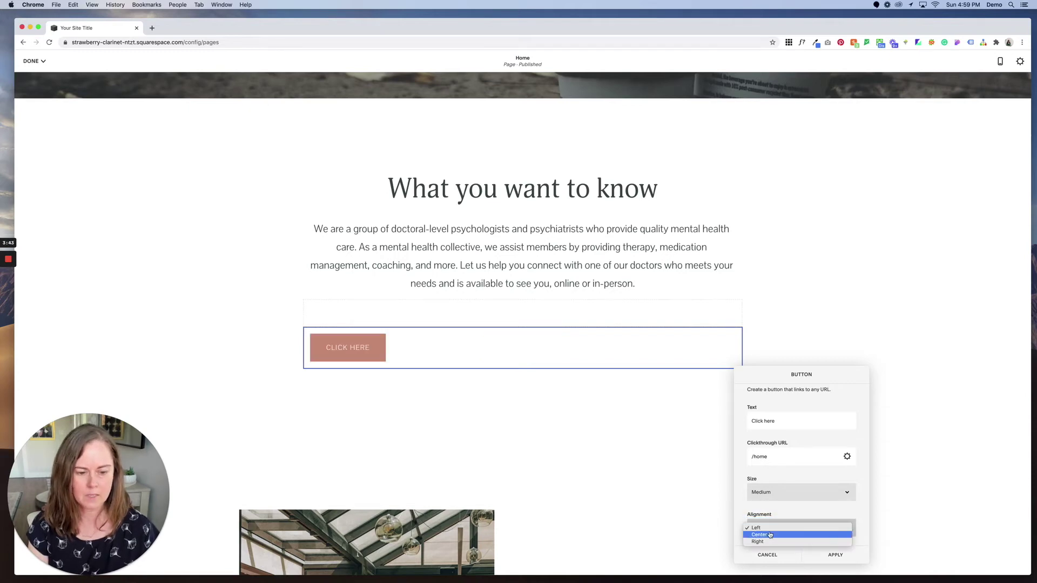
{"action": "left_click", "coordinate": [778, 537]}
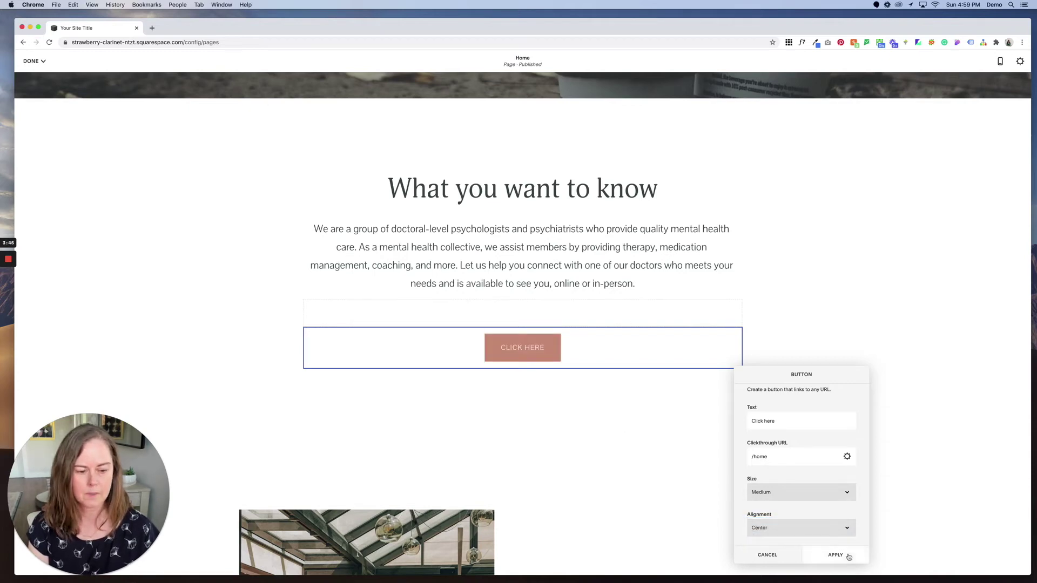
{"action": "left_click", "coordinate": [846, 555]}
{"action": "scroll", "coordinate": [819, 477], "scroll_direction": "down", "scroll_amount": 5}
Step: Select the sunroom image block and try its Poster and Collage layouts
{"action": "scroll", "coordinate": [819, 477], "scroll_direction": "down", "scroll_amount": 2}
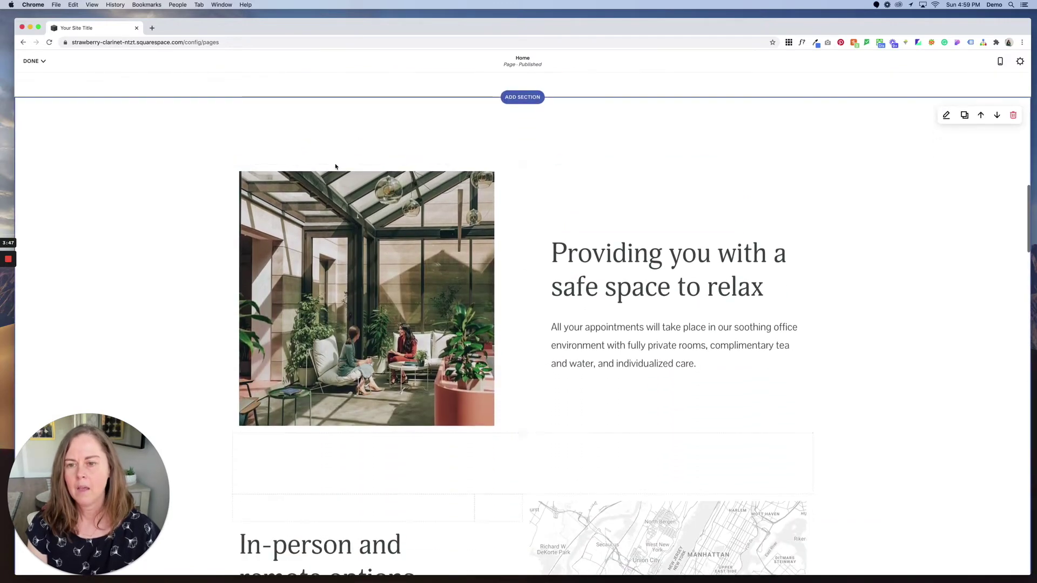
{"action": "left_click", "coordinate": [452, 271]}
{"action": "left_click", "coordinate": [269, 154]}
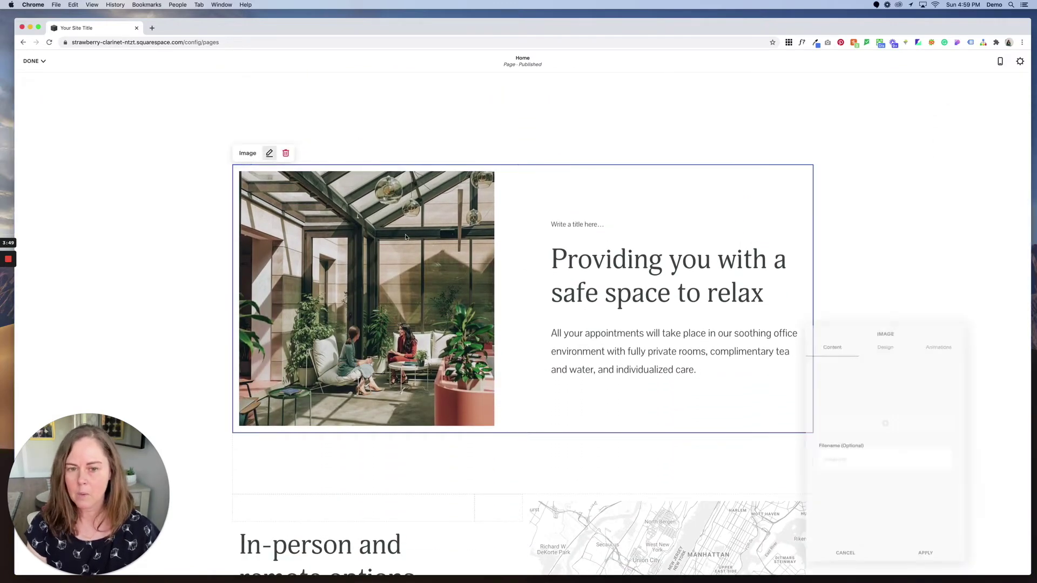
{"action": "left_click", "coordinate": [887, 349]}
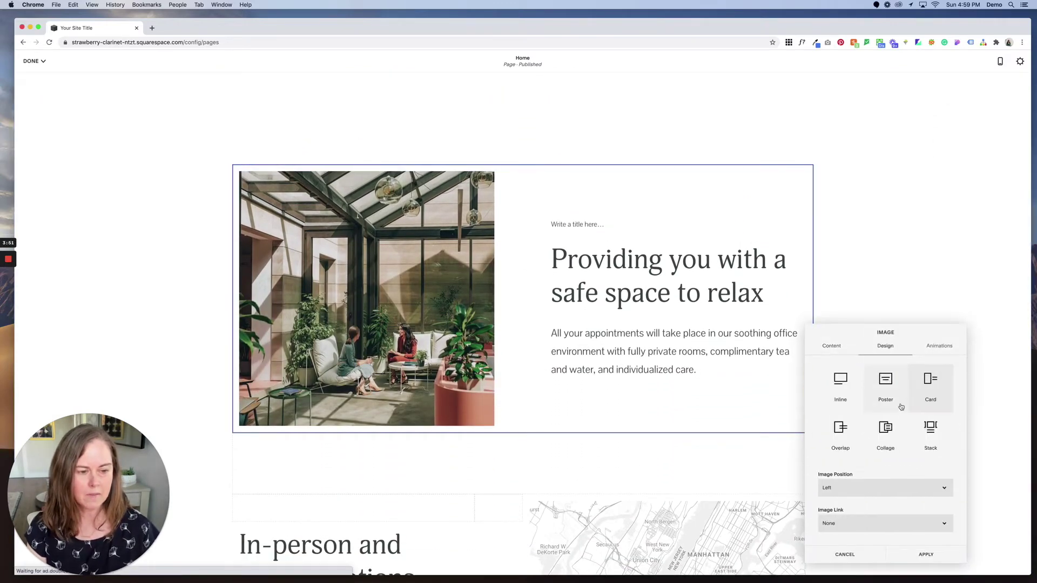
{"action": "left_click", "coordinate": [890, 384]}
{"action": "scroll", "coordinate": [602, 430], "scroll_direction": "down", "scroll_amount": 5}
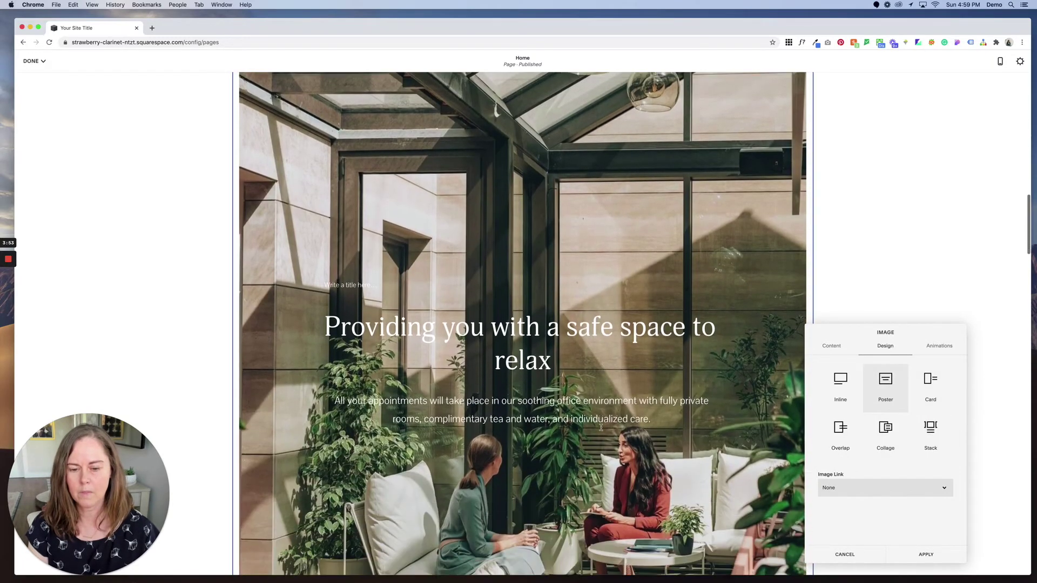
{"action": "left_click", "coordinate": [886, 433]}
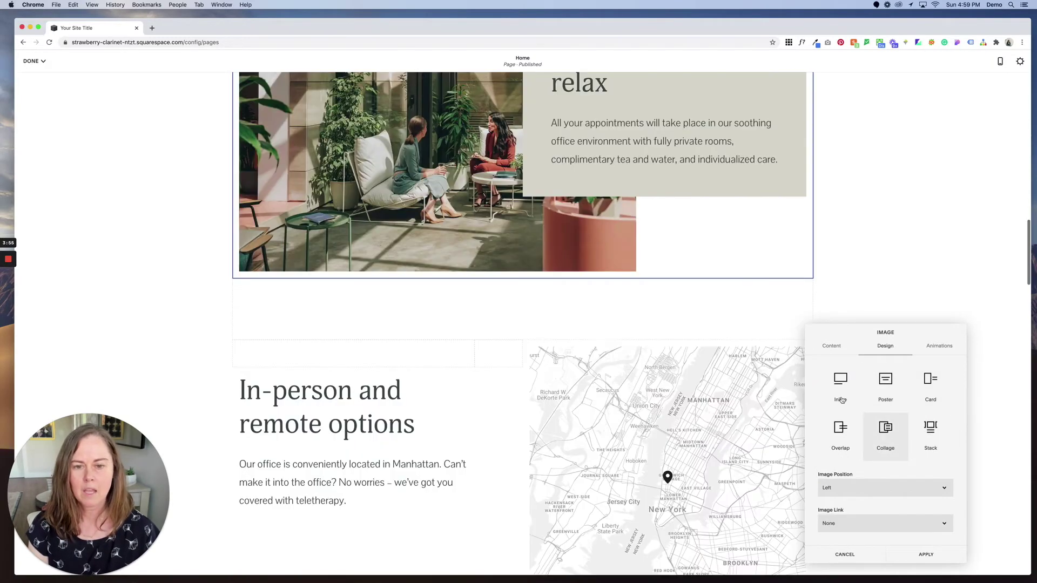
Step: Try the Stack and Inline layouts, then return the image block to the Card layout
{"action": "scroll", "coordinate": [574, 210], "scroll_direction": "up", "scroll_amount": 3}
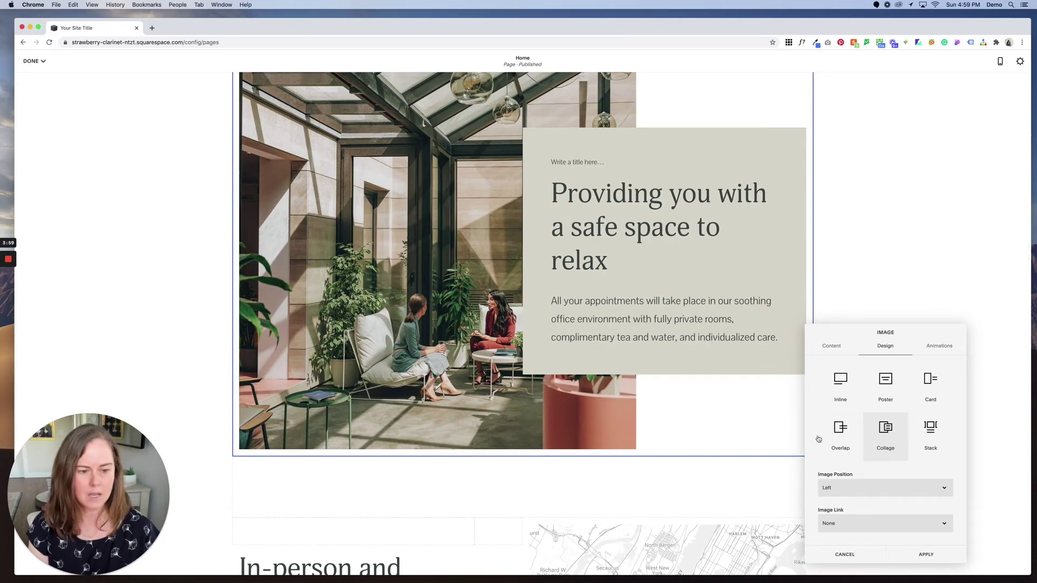
{"action": "left_click", "coordinate": [925, 431]}
{"action": "scroll", "coordinate": [613, 363], "scroll_direction": "down", "scroll_amount": 7}
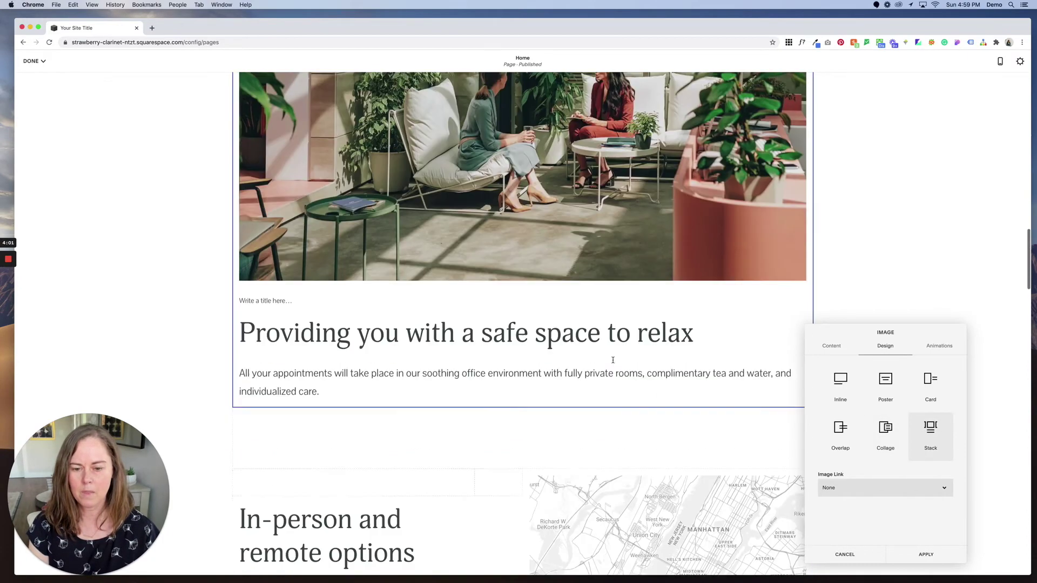
{"action": "left_click", "coordinate": [844, 381]}
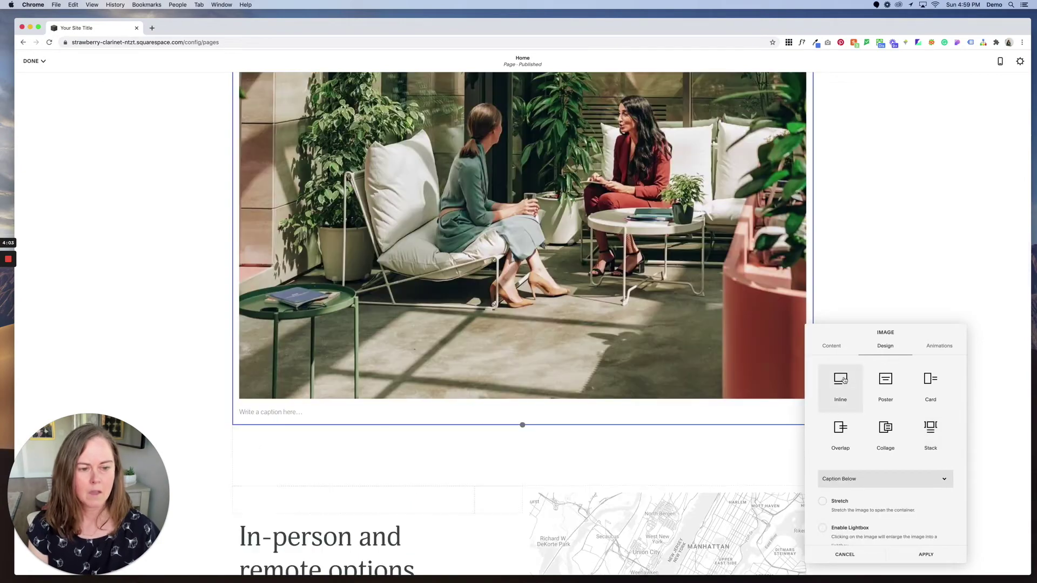
{"action": "scroll", "coordinate": [492, 311], "scroll_direction": "up", "scroll_amount": 10}
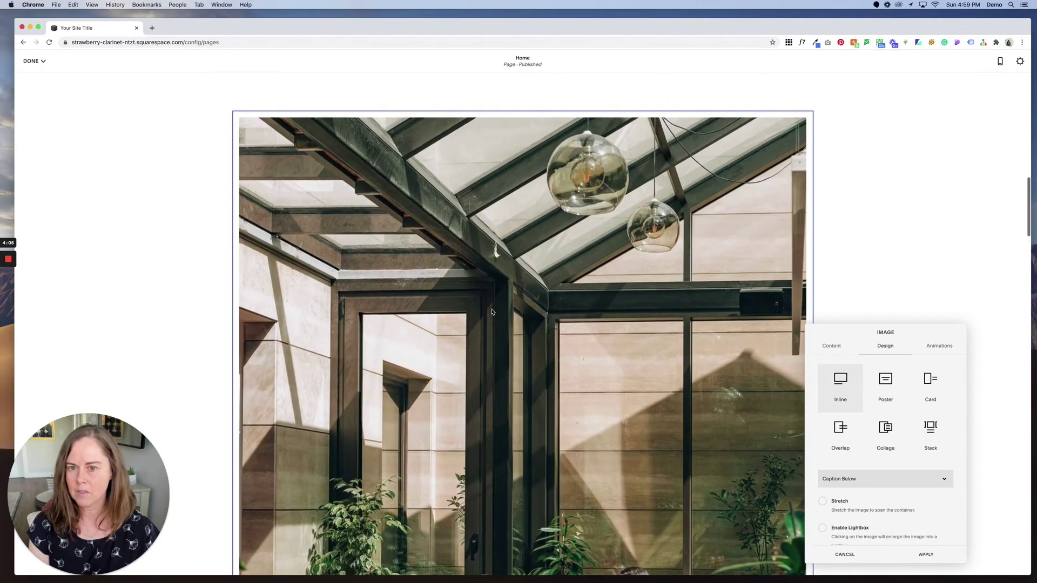
{"action": "scroll", "coordinate": [492, 312], "scroll_direction": "down", "scroll_amount": 2}
{"action": "scroll", "coordinate": [710, 374], "scroll_direction": "down", "scroll_amount": 2}
{"action": "left_click", "coordinate": [936, 386]}
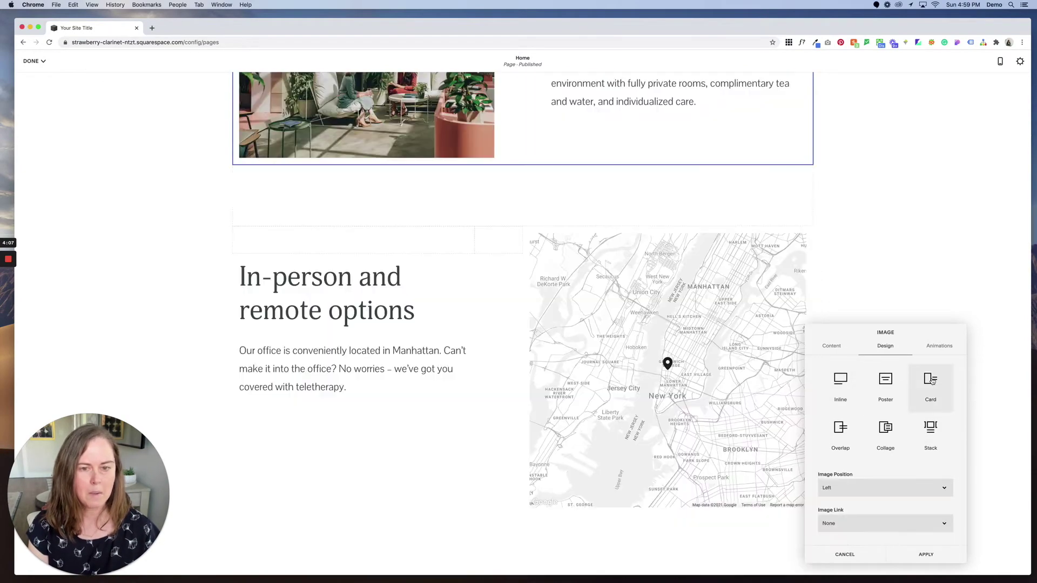
{"action": "scroll", "coordinate": [512, 375], "scroll_direction": "up", "scroll_amount": 6}
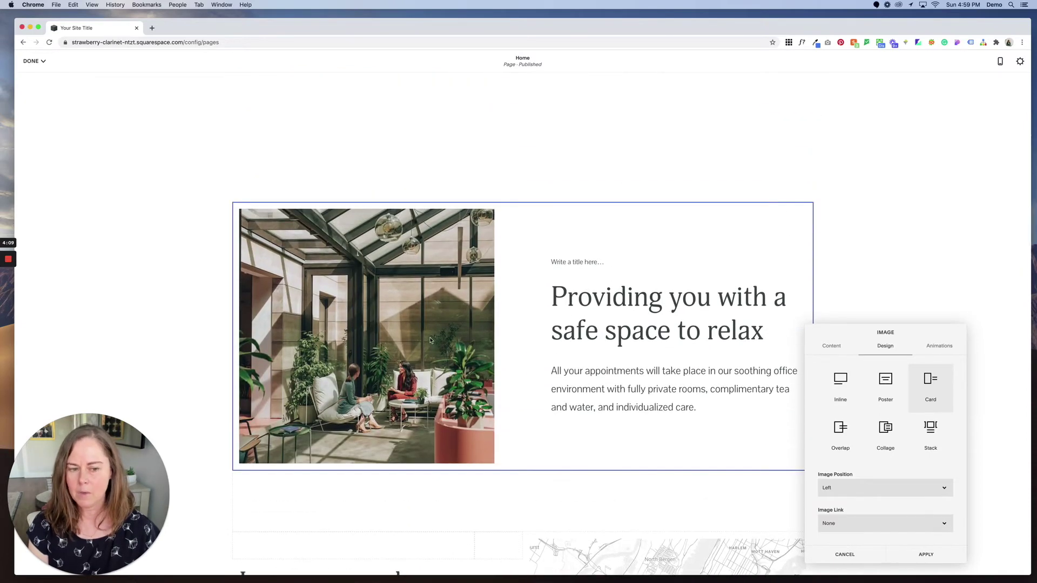
{"action": "left_click", "coordinate": [829, 350]}
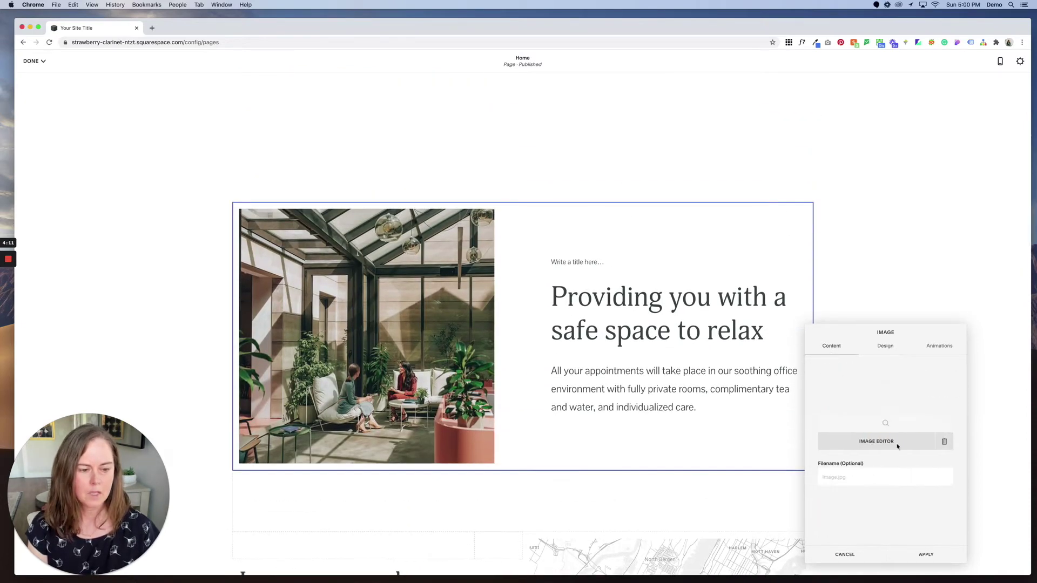
Step: Replace the sunroom photo with a stock 'date' image of a couple holding hands
{"action": "left_click", "coordinate": [944, 442]}
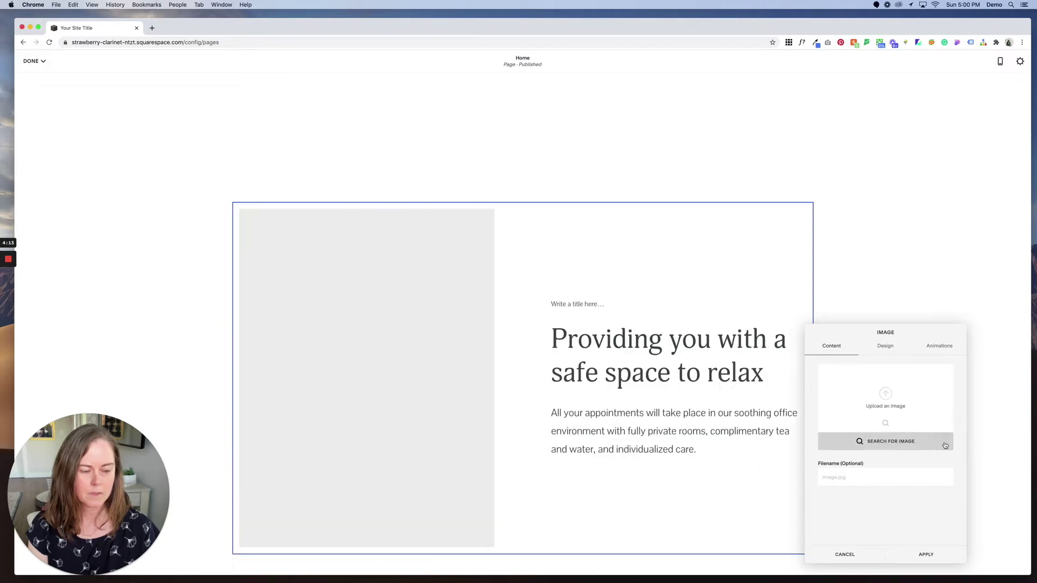
{"action": "left_click", "coordinate": [900, 443]}
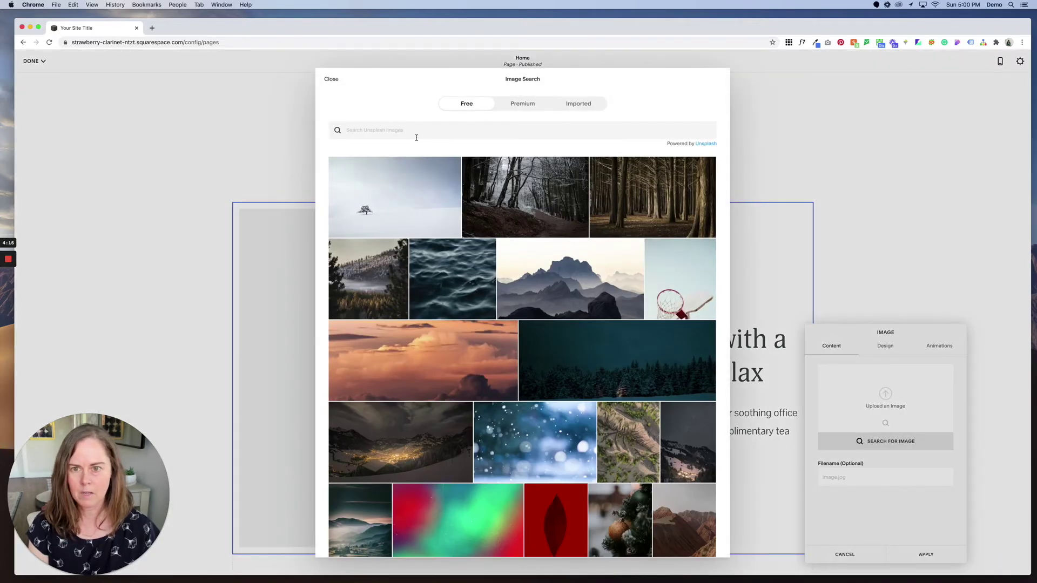
{"action": "key", "text": "Return"}
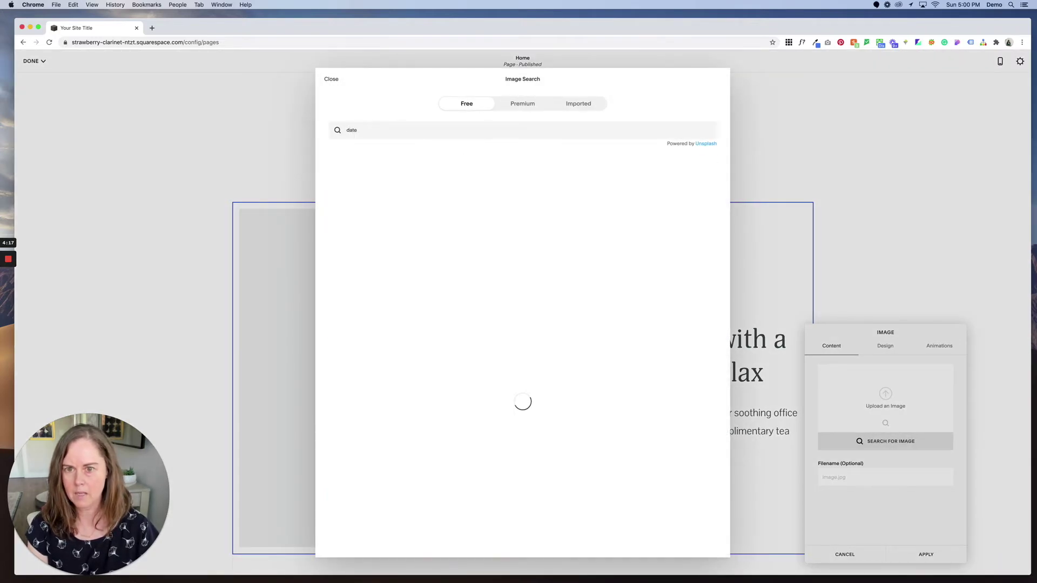
{"action": "left_click", "coordinate": [393, 279]}
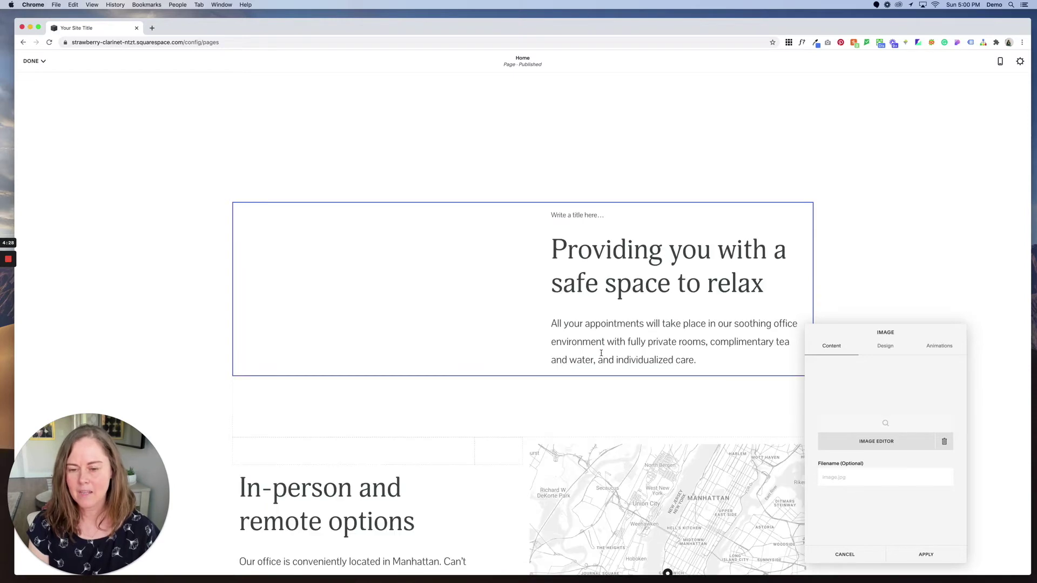
{"action": "triple_click", "coordinate": [606, 266]}
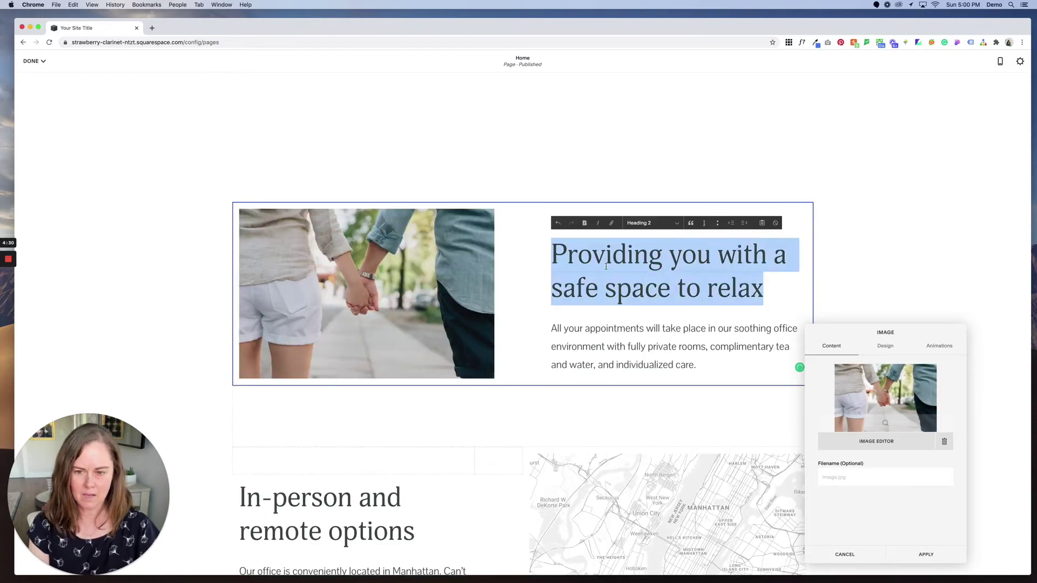
Step: Set the card heading to 'surprise' and body text to 'we met for coffee', then apply
{"action": "type", "text": "surprise"}
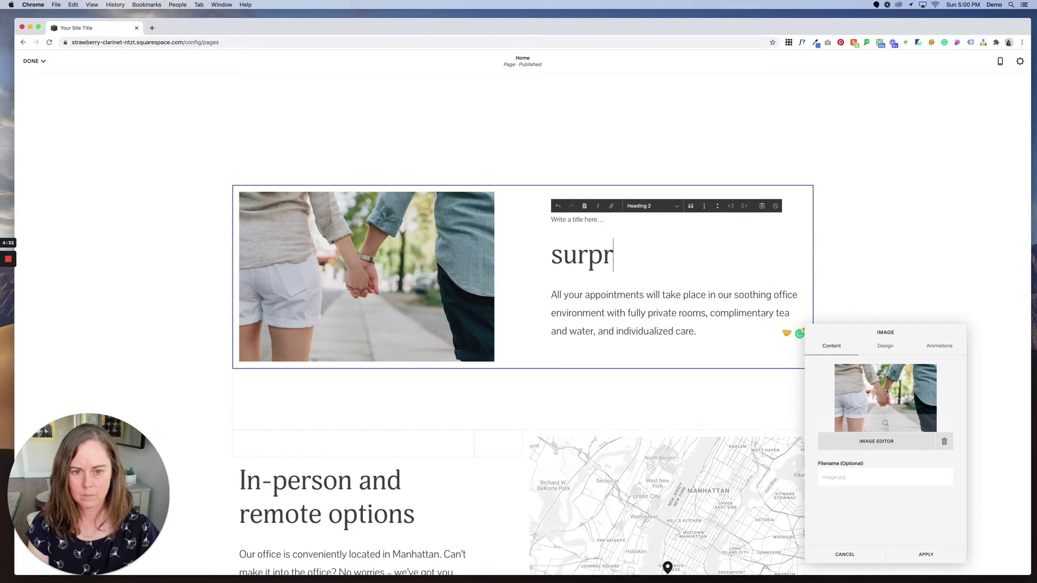
{"action": "triple_click", "coordinate": [612, 297]}
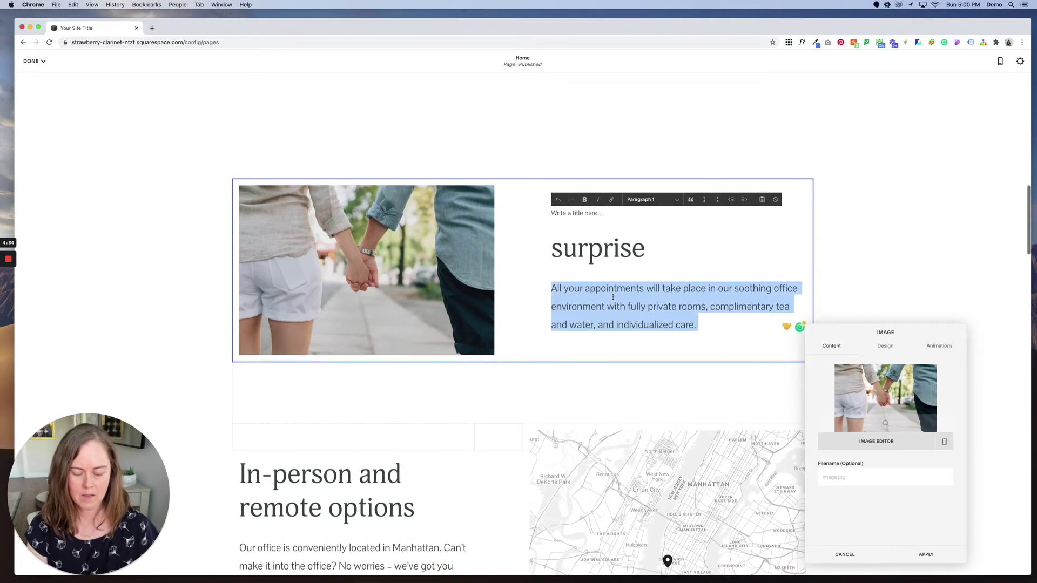
{"action": "type", "text": "we met for coffee"}
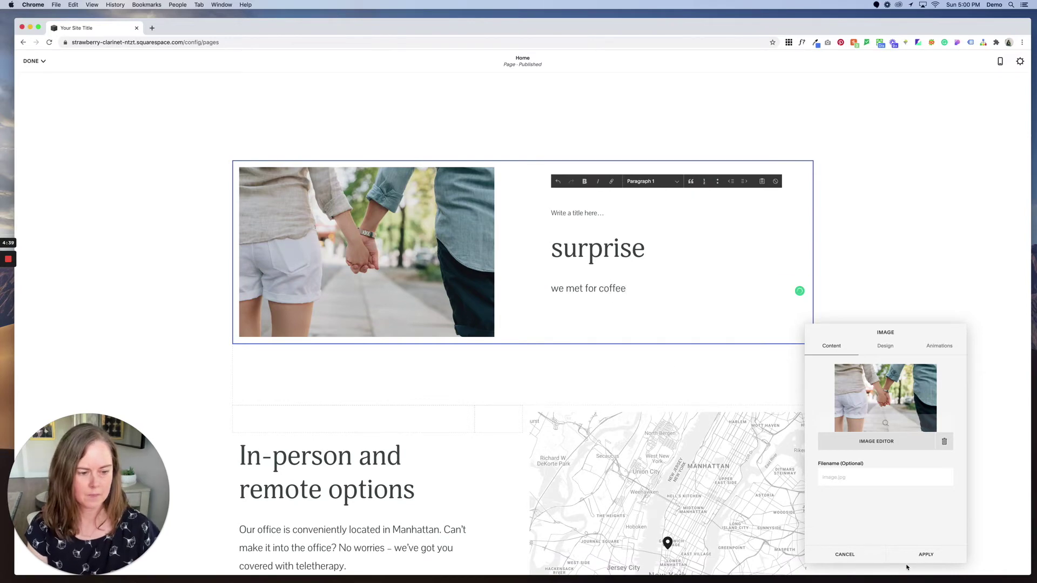
{"action": "left_click", "coordinate": [909, 560]}
Step: Scroll down past the Our services heading to the testimonial section
{"action": "scroll", "coordinate": [520, 398], "scroll_direction": "down", "scroll_amount": 8}
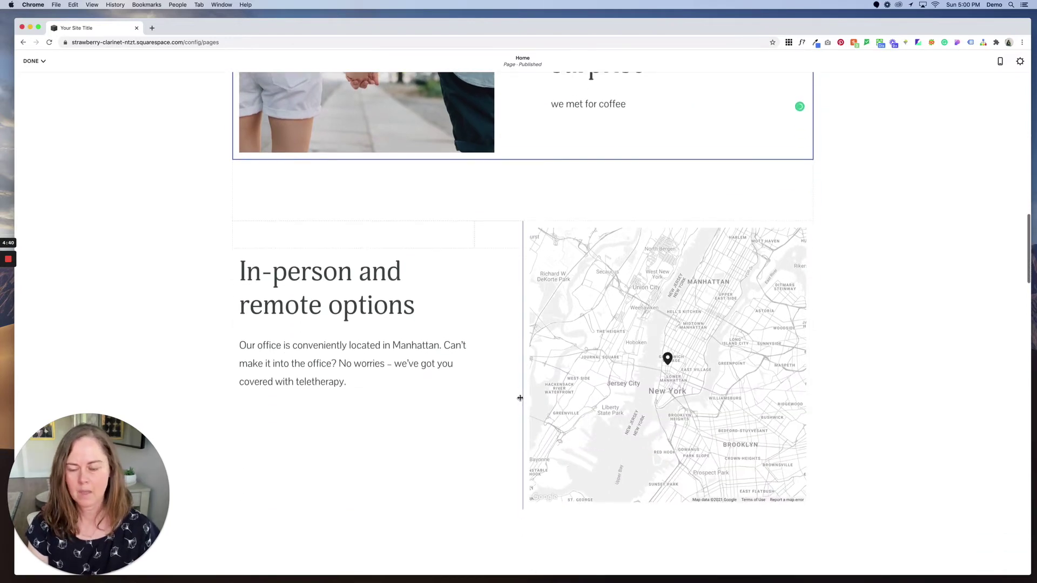
{"action": "scroll", "coordinate": [394, 210], "scroll_direction": "down", "scroll_amount": 5}
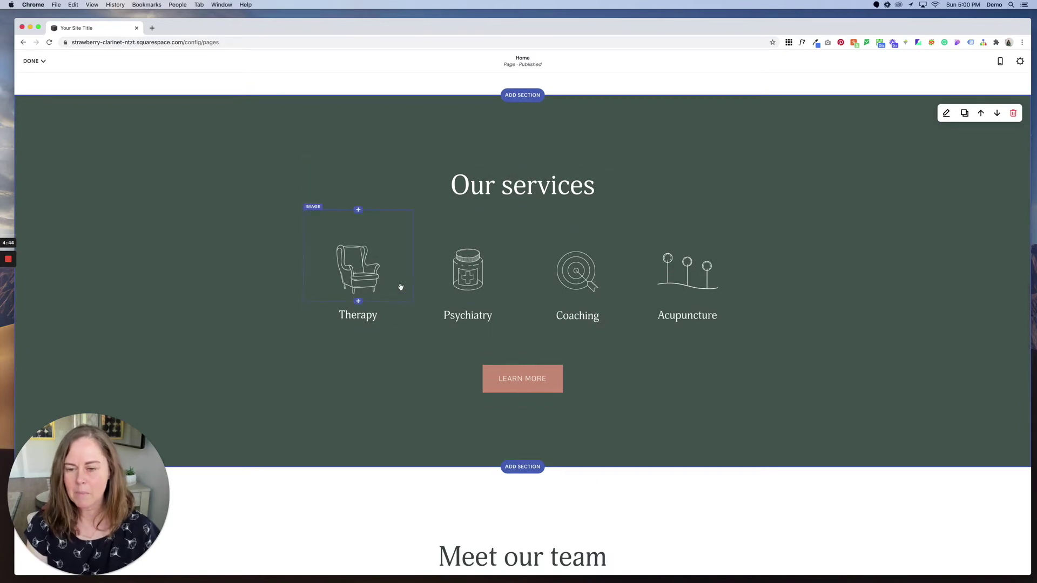
{"action": "left_click", "coordinate": [513, 192]}
{"action": "left_click", "coordinate": [365, 278]}
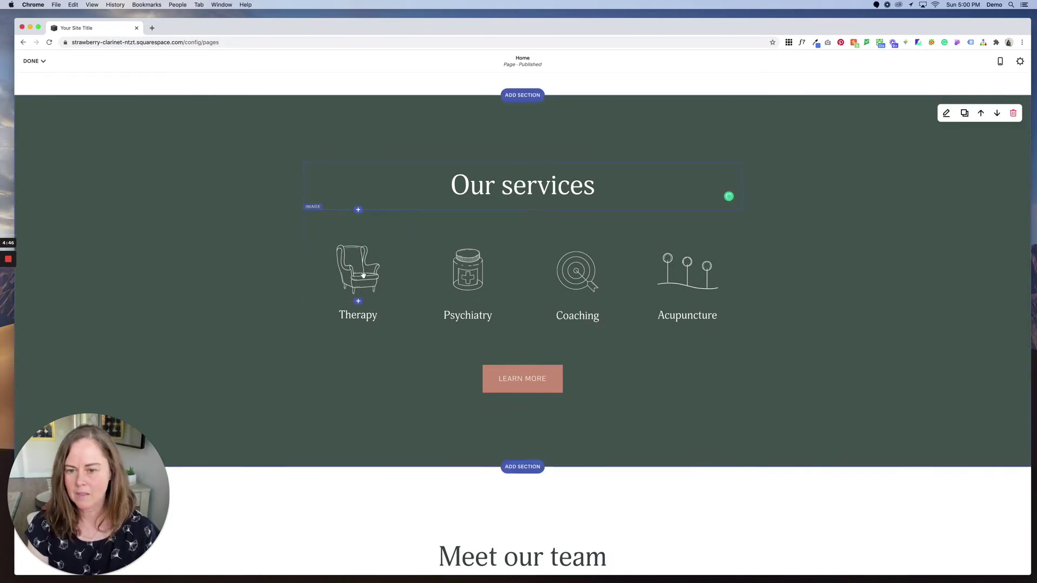
{"action": "scroll", "coordinate": [536, 368], "scroll_direction": "down", "scroll_amount": 10}
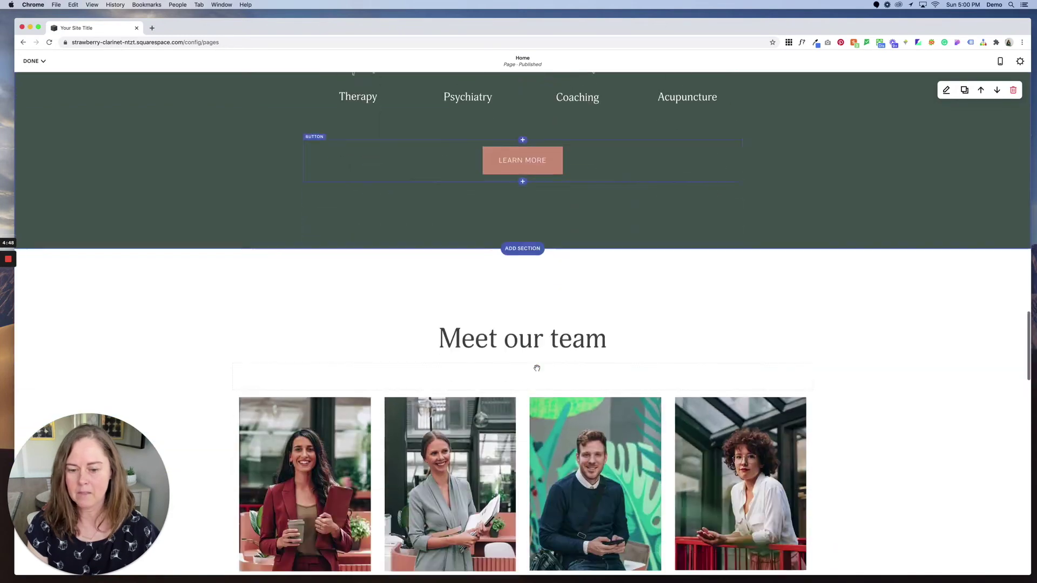
{"action": "scroll", "coordinate": [538, 371], "scroll_direction": "down", "scroll_amount": 5}
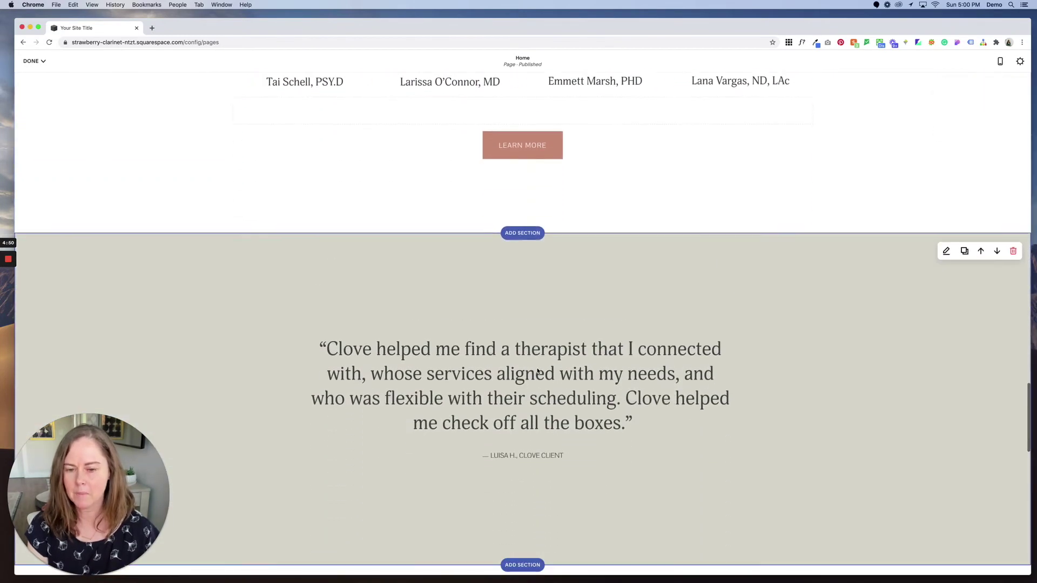
Step: Select the testimonial quote text in the tinted section
{"action": "left_click", "coordinate": [475, 264]}
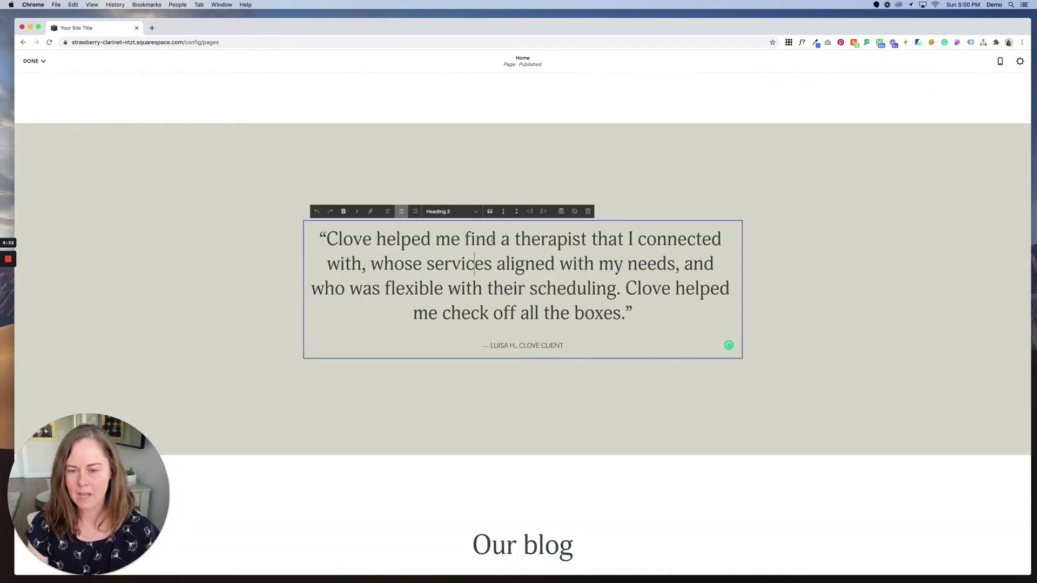
{"action": "scroll", "coordinate": [442, 229], "scroll_direction": "up", "scroll_amount": 3}
{"action": "scroll", "coordinate": [442, 230], "scroll_direction": "down", "scroll_amount": 2}
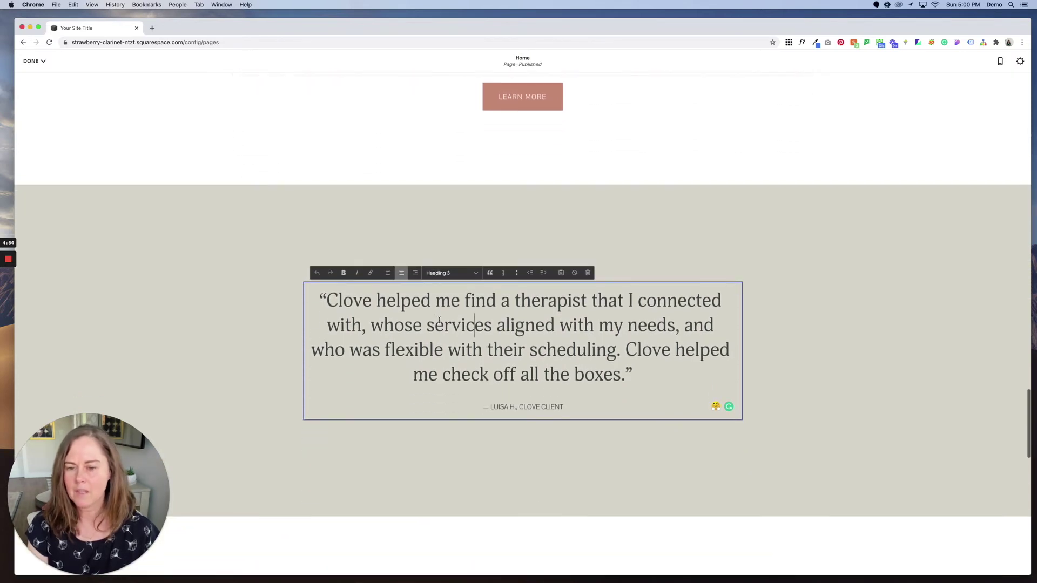
{"action": "triple_click", "coordinate": [439, 320]}
{"action": "left_click", "coordinate": [447, 275]}
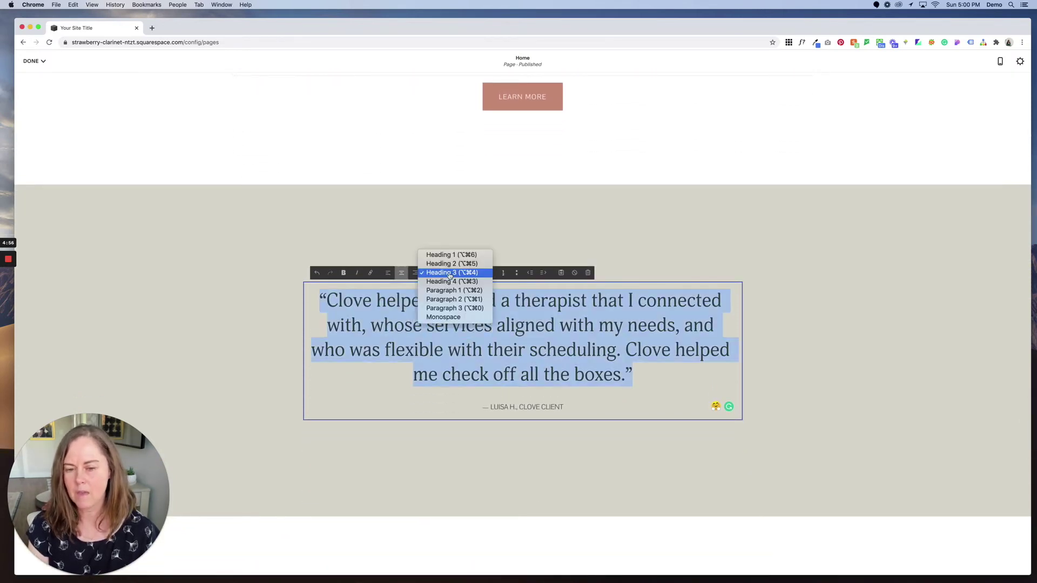
{"action": "left_click", "coordinate": [388, 317]}
{"action": "left_click", "coordinate": [546, 324]}
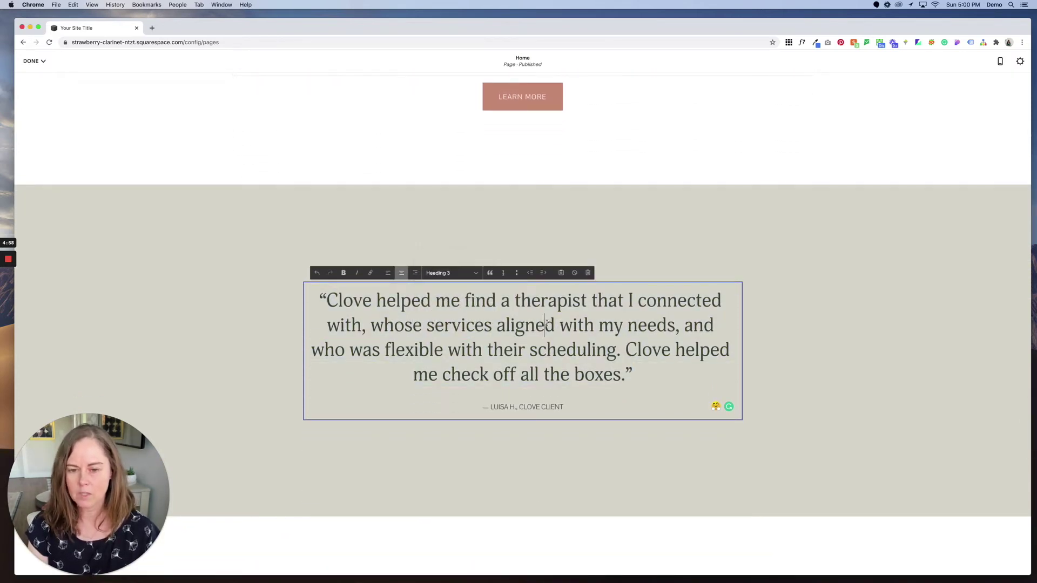
Step: Restyle the quote through Heading 4, 3 and 2, settling on Heading 1
{"action": "left_click", "coordinate": [447, 273]}
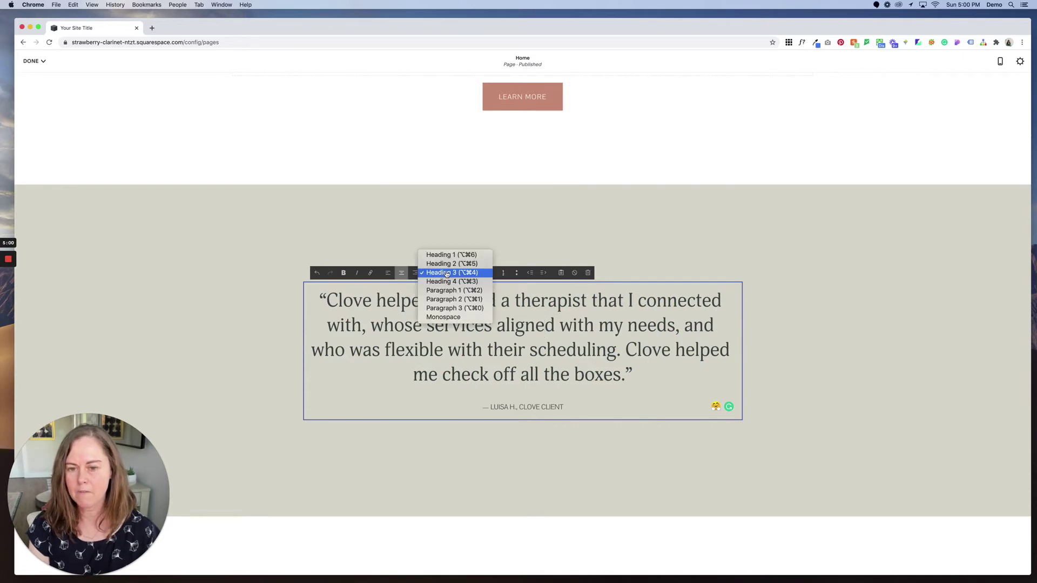
{"action": "left_click", "coordinate": [448, 282]}
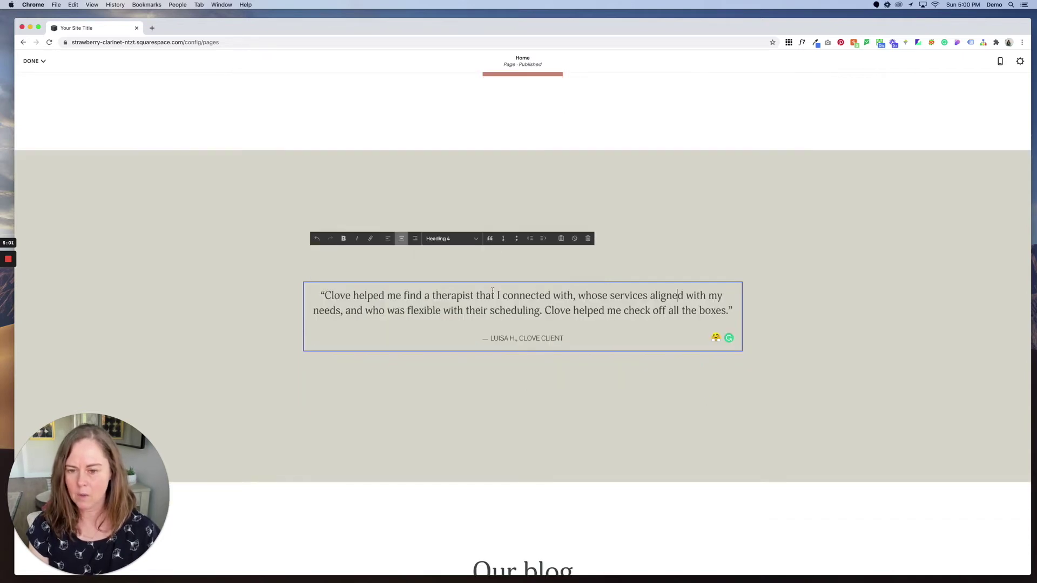
{"action": "left_click", "coordinate": [454, 237]}
{"action": "left_click", "coordinate": [448, 229]}
{"action": "left_click", "coordinate": [448, 273]}
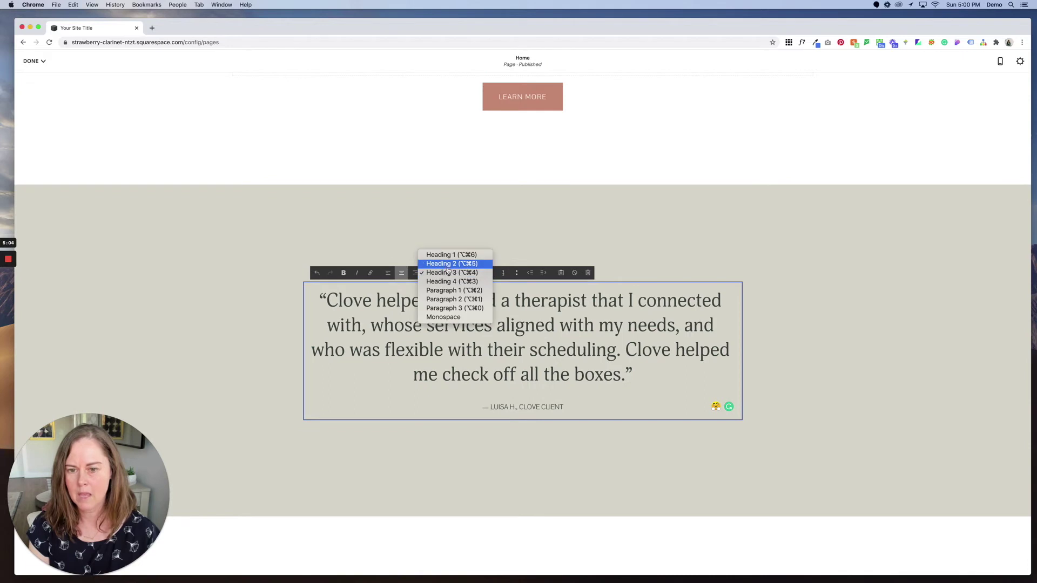
{"action": "left_click", "coordinate": [448, 264]}
{"action": "left_click", "coordinate": [447, 302]}
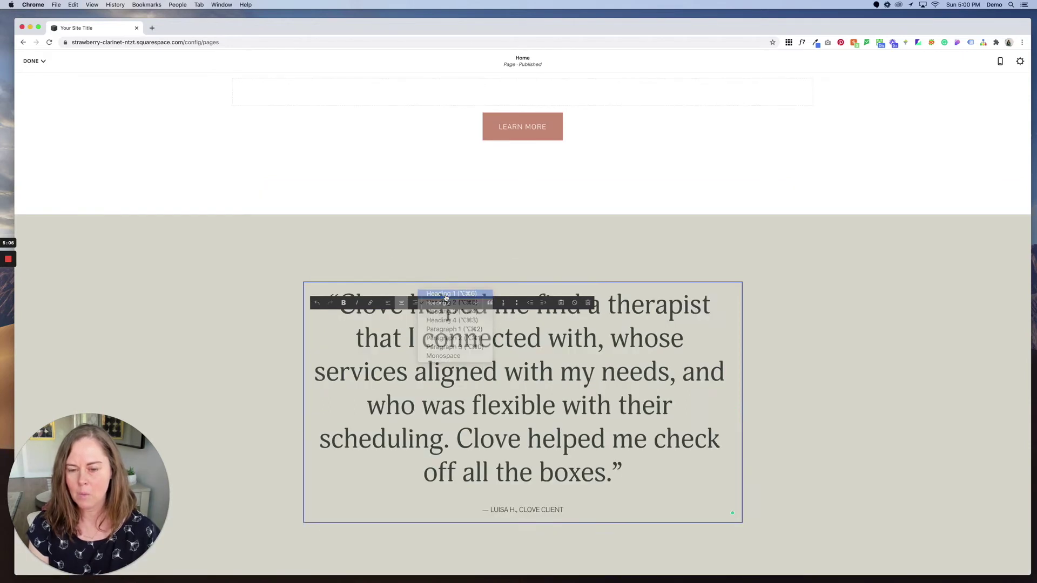
{"action": "left_click", "coordinate": [446, 294]}
{"action": "left_click", "coordinate": [447, 303]}
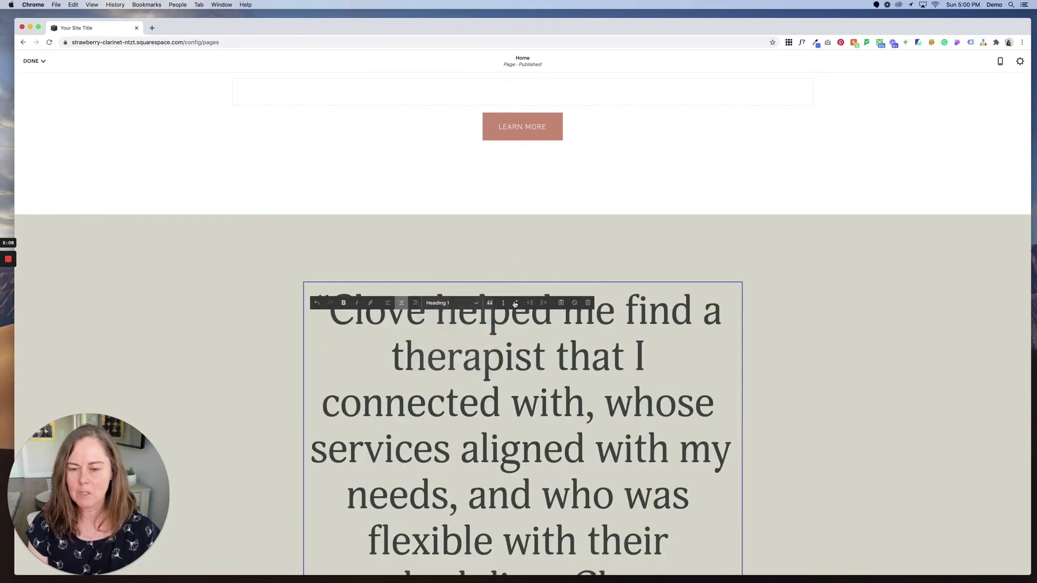
Step: Make the hero title 'My Coffee Date' Heading 1
{"action": "scroll", "coordinate": [573, 162], "scroll_direction": "up", "scroll_amount": 20}
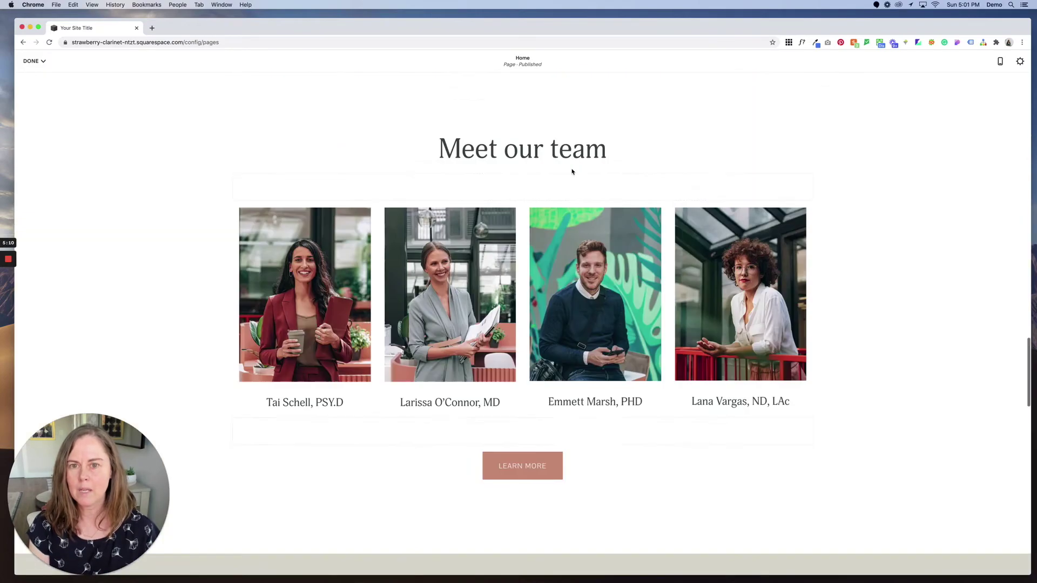
{"action": "triple_click", "coordinate": [492, 203]}
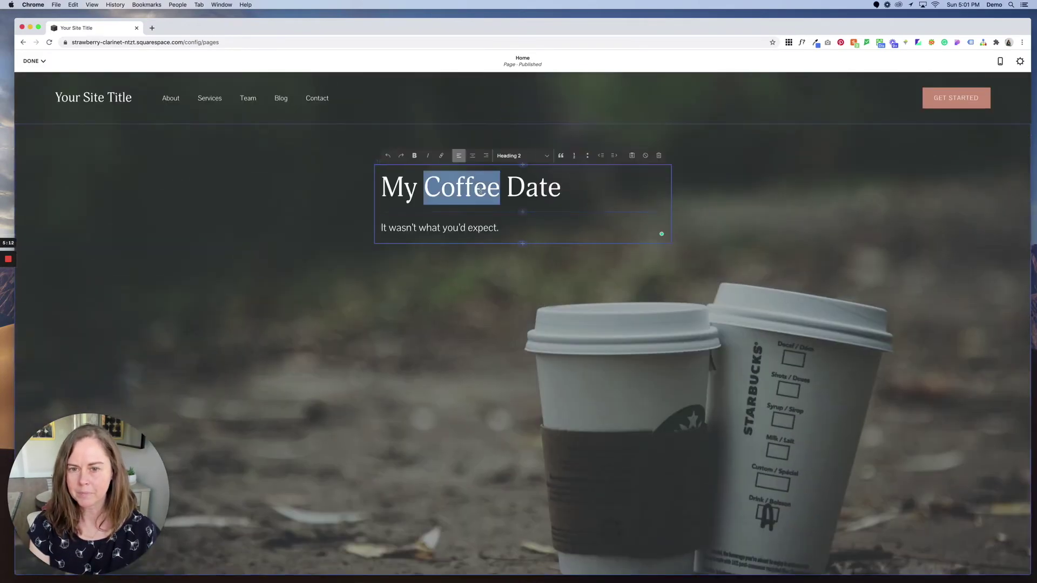
{"action": "left_click", "coordinate": [517, 155]}
{"action": "left_click", "coordinate": [518, 155]}
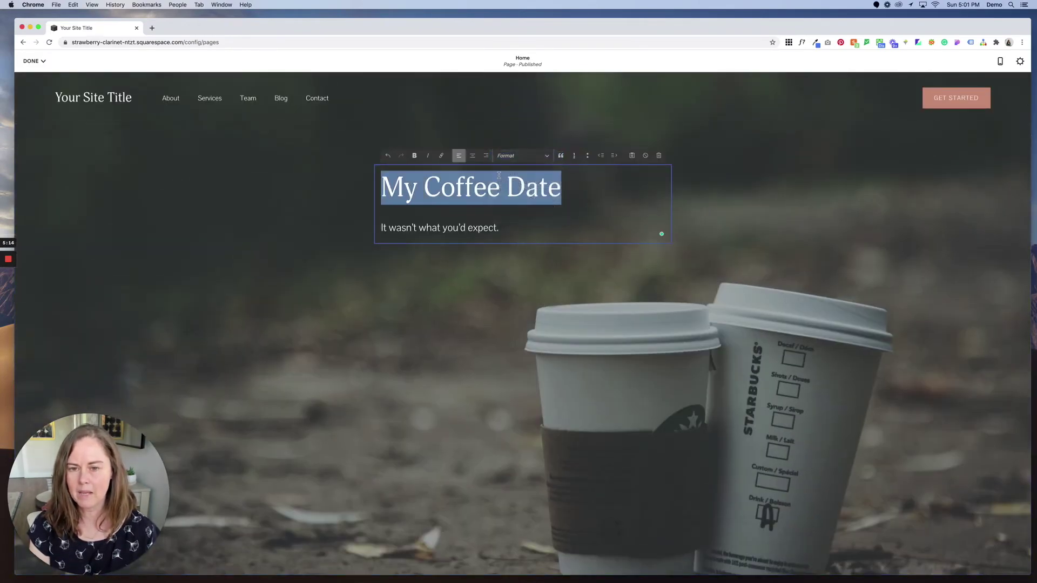
Step: Restyle the subtitle 'It wasn't what you'd expect.' as Heading 4
{"action": "left_click", "coordinate": [510, 231]}
{"action": "left_click", "coordinate": [518, 156]}
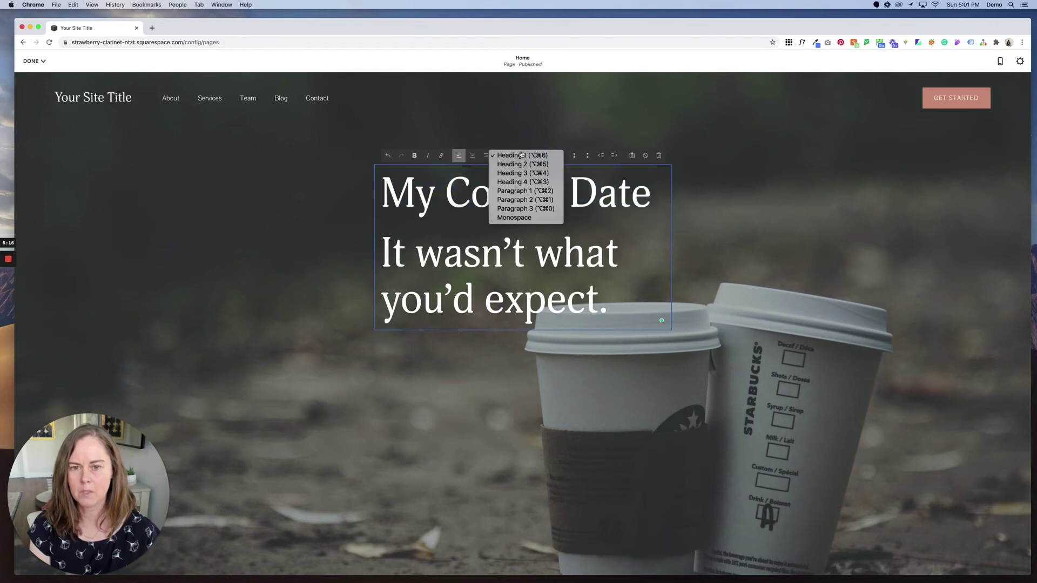
{"action": "left_click", "coordinate": [502, 184]}
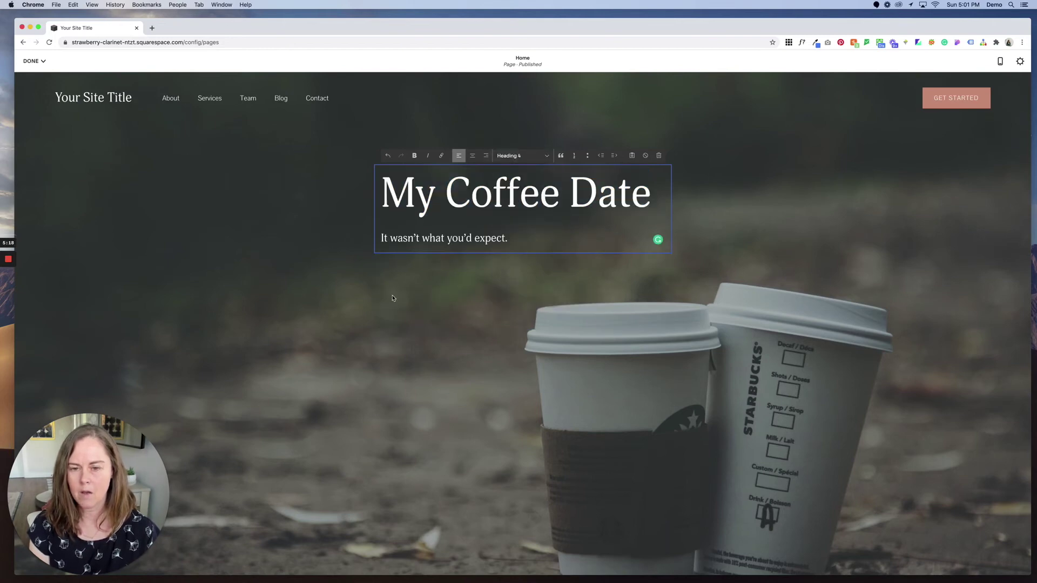
{"action": "left_click", "coordinate": [392, 297]}
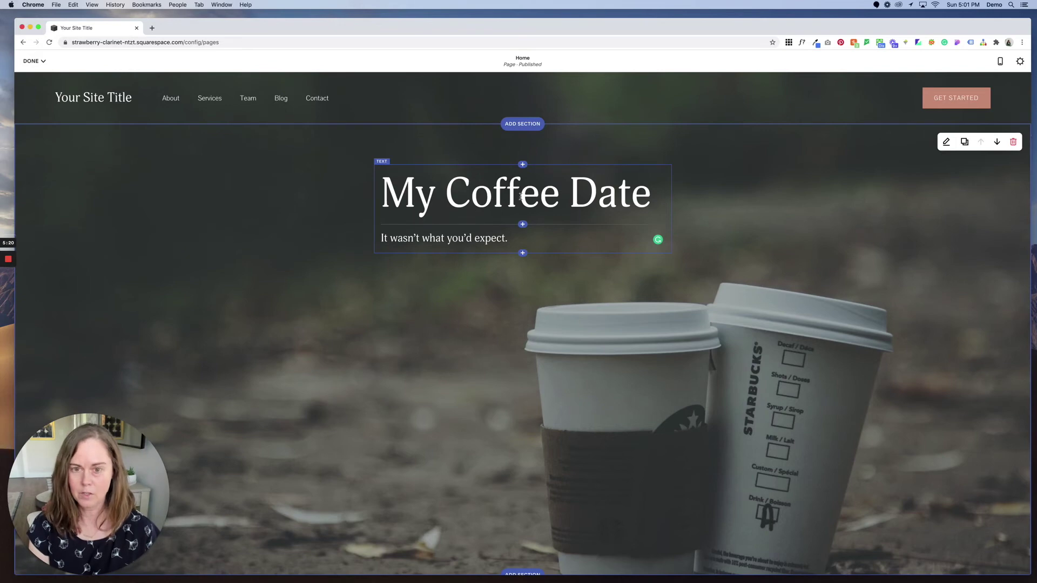
{"action": "scroll", "coordinate": [481, 211], "scroll_direction": "down", "scroll_amount": 2}
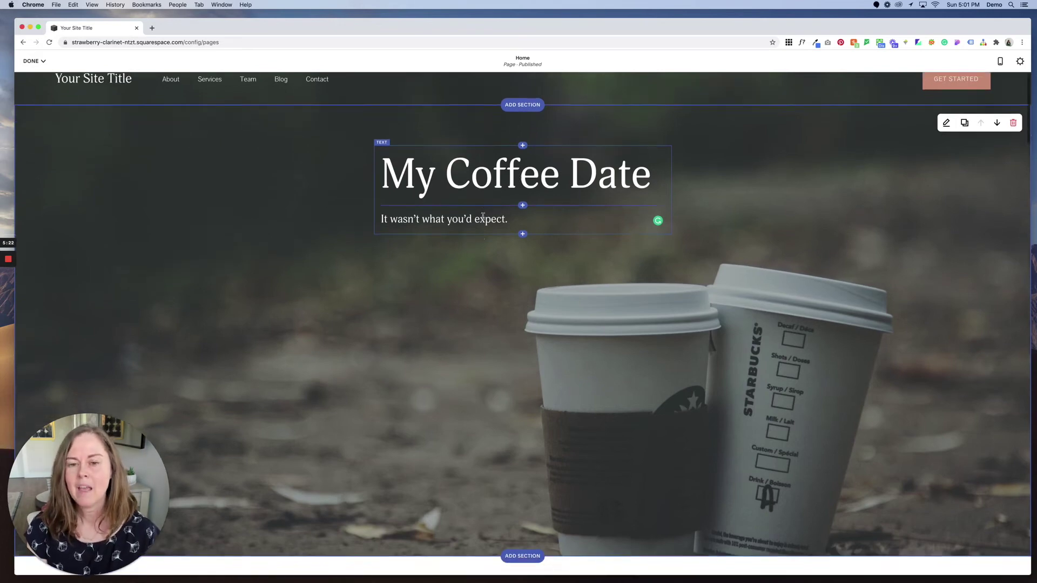
{"action": "scroll", "coordinate": [468, 184], "scroll_direction": "down", "scroll_amount": 6}
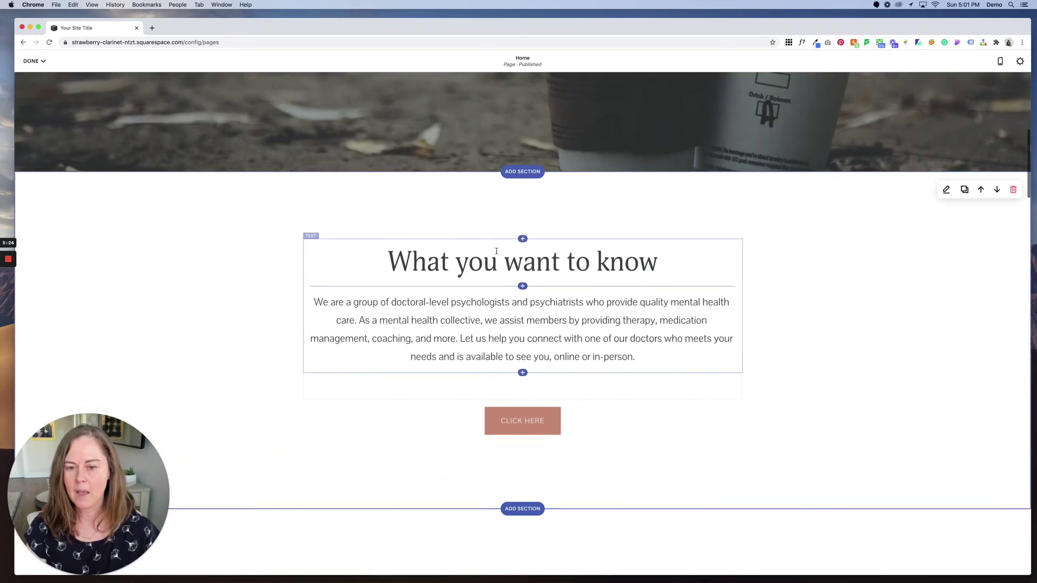
{"action": "left_click", "coordinate": [457, 262]}
{"action": "scroll", "coordinate": [463, 254], "scroll_direction": "down", "scroll_amount": 3}
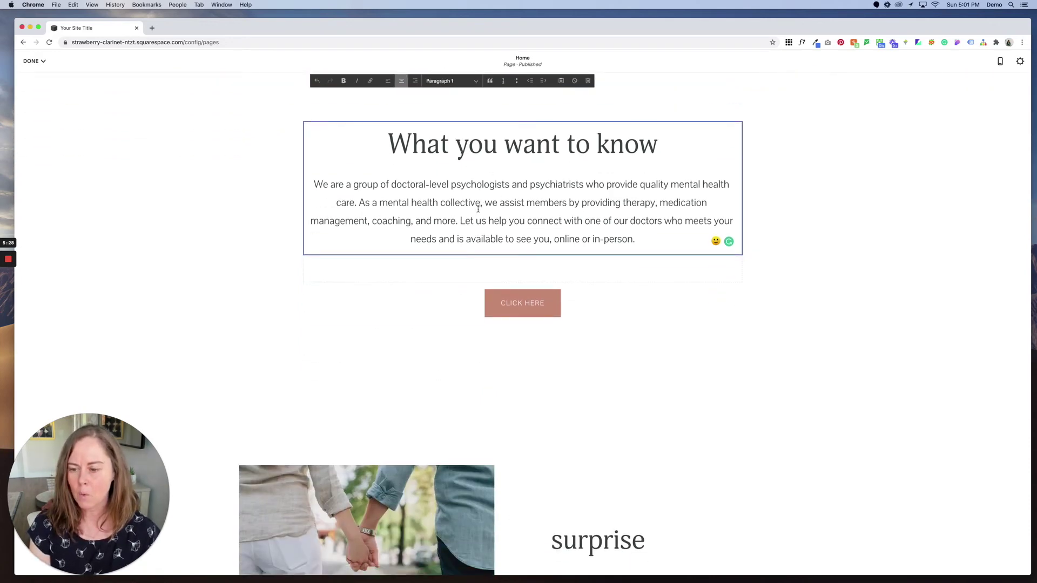
{"action": "scroll", "coordinate": [442, 273], "scroll_direction": "down", "scroll_amount": 6}
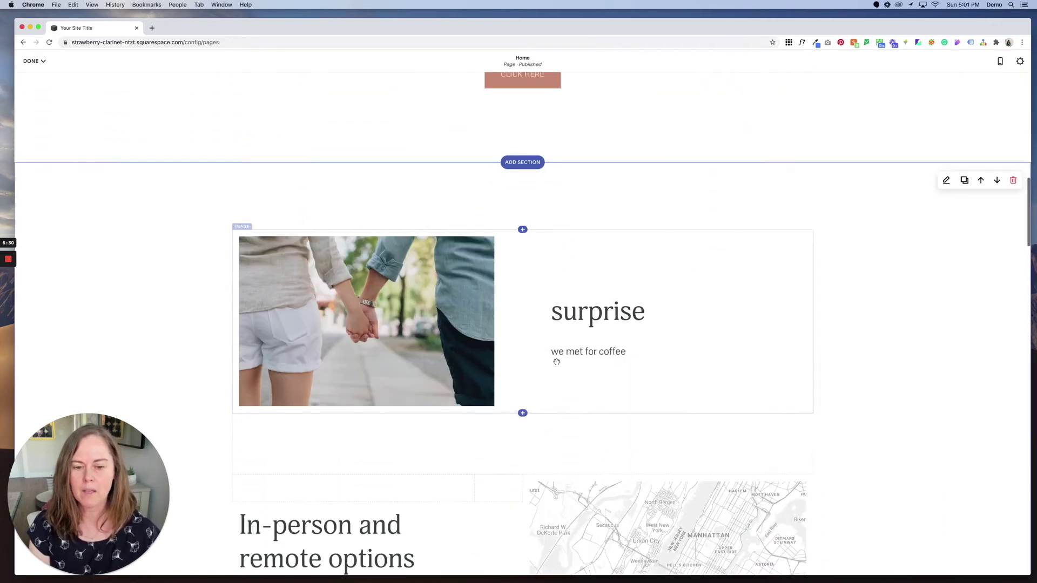
{"action": "left_click", "coordinate": [598, 363]}
{"action": "scroll", "coordinate": [598, 364], "scroll_direction": "down", "scroll_amount": 5}
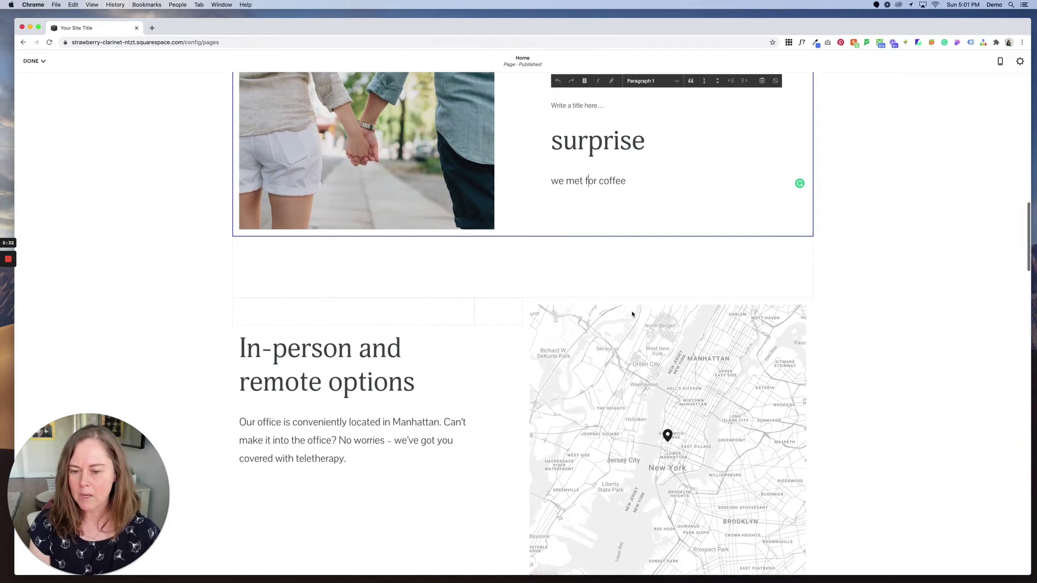
{"action": "scroll", "coordinate": [299, 358], "scroll_direction": "down", "scroll_amount": 14}
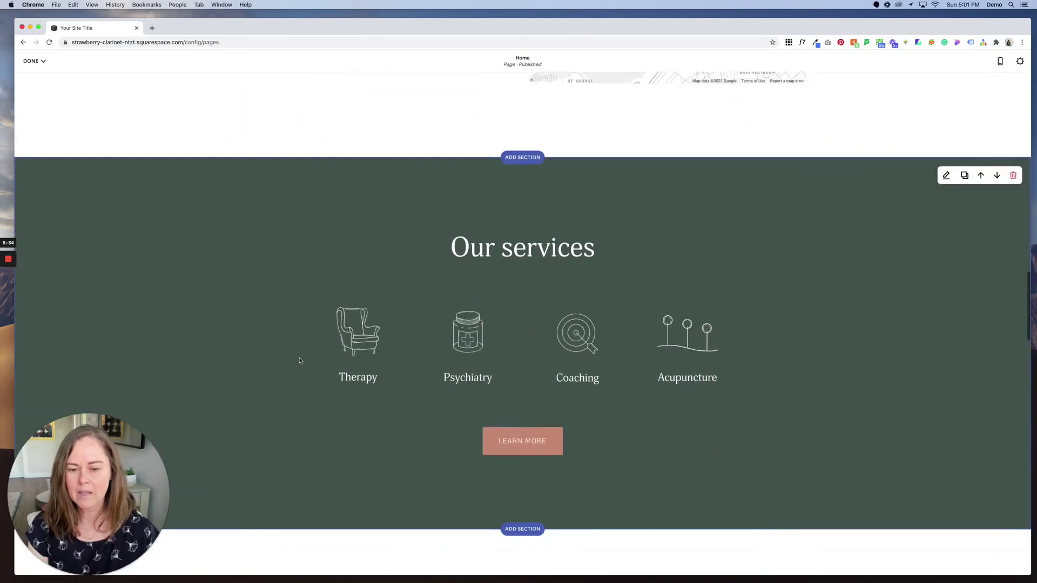
{"action": "scroll", "coordinate": [377, 308], "scroll_direction": "down", "scroll_amount": 3}
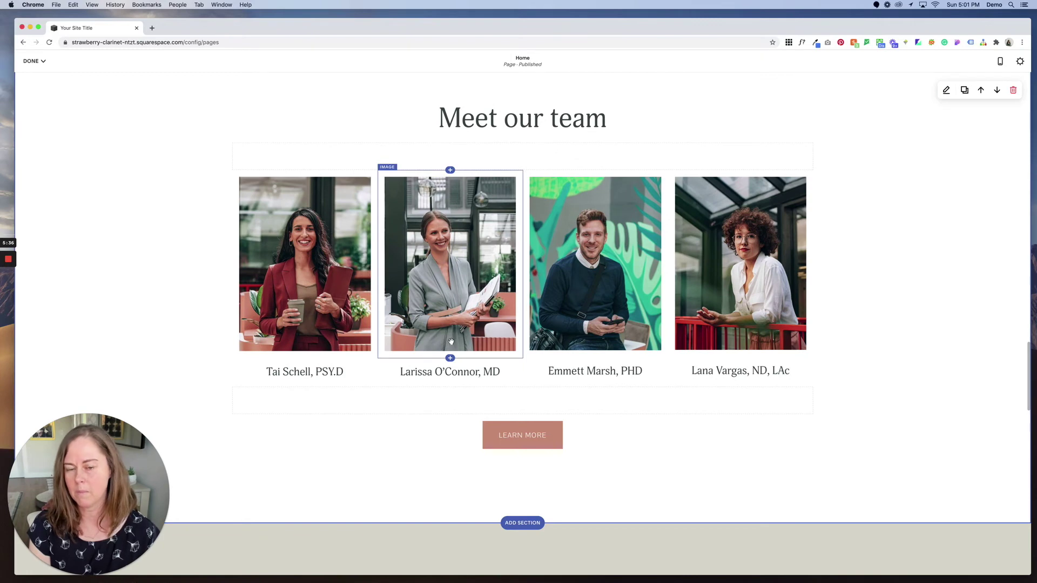
{"action": "scroll", "coordinate": [430, 321], "scroll_direction": "down", "scroll_amount": 1}
{"action": "triple_click", "coordinate": [430, 321]}
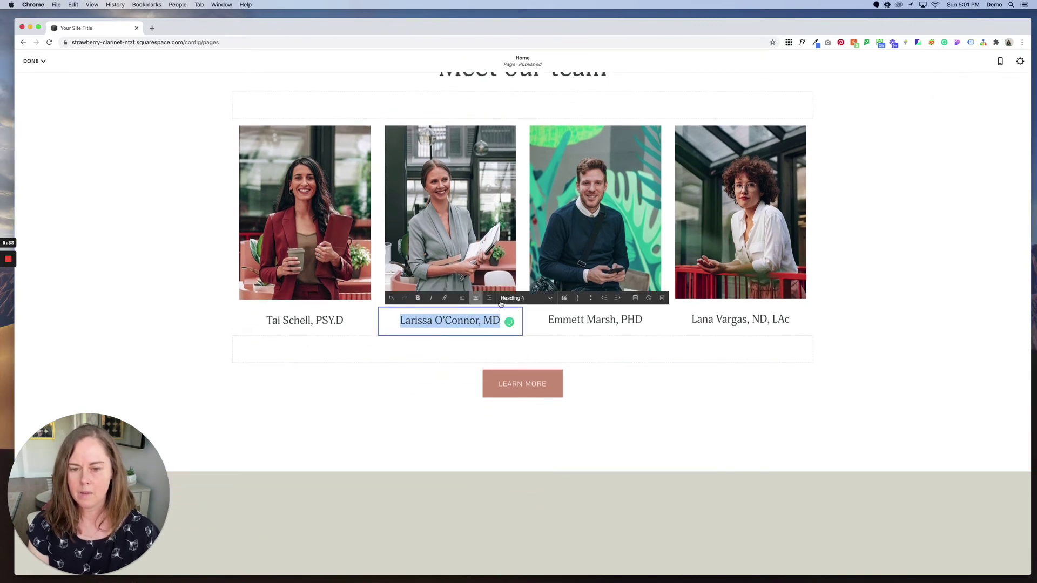
{"action": "scroll", "coordinate": [464, 365], "scroll_direction": "down", "scroll_amount": 18}
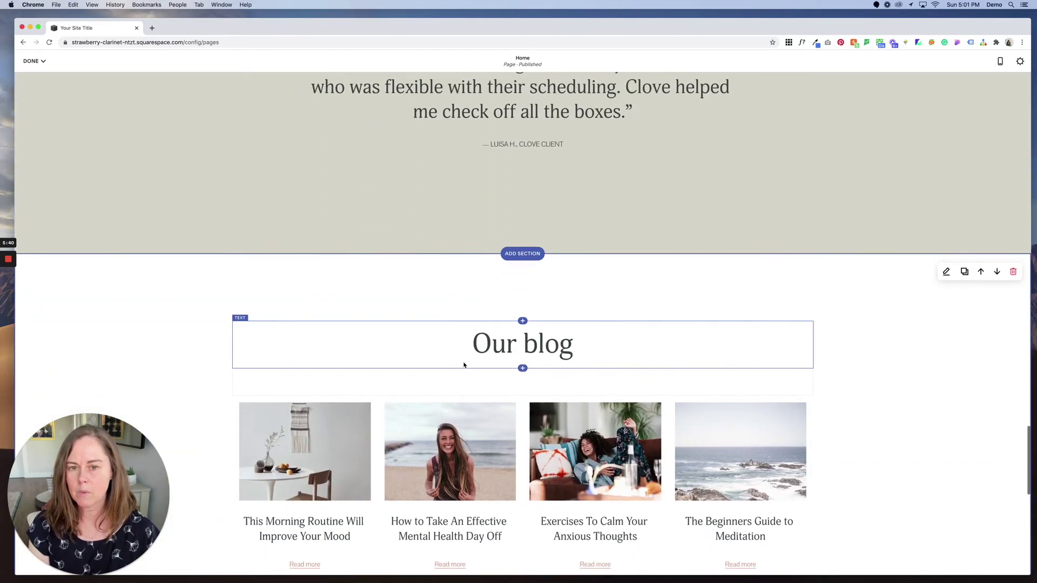
{"action": "scroll", "coordinate": [463, 366], "scroll_direction": "down", "scroll_amount": 3}
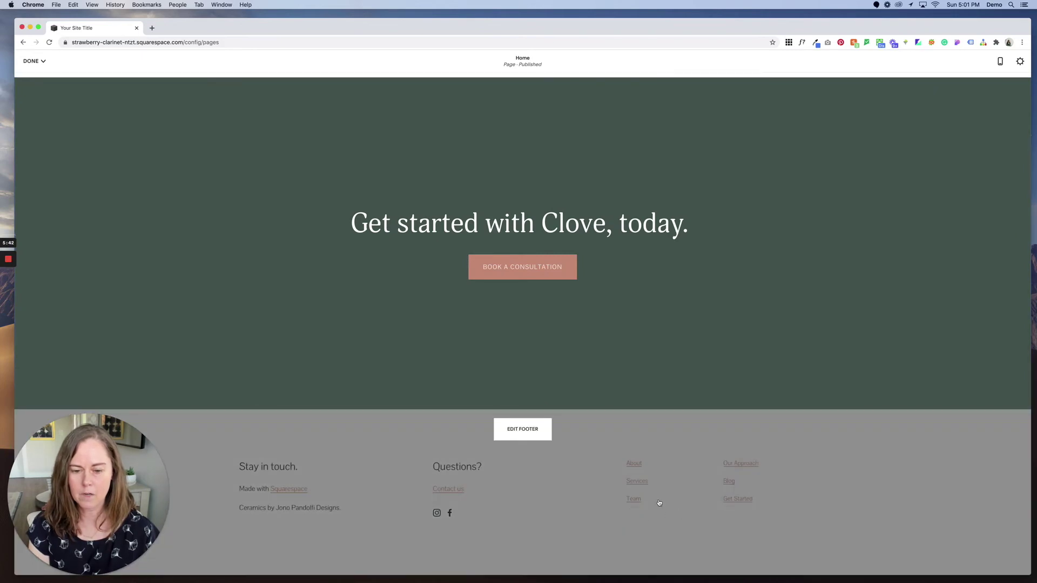
{"action": "scroll", "coordinate": [473, 339], "scroll_direction": "up", "scroll_amount": 15}
{"action": "scroll", "coordinate": [473, 339], "scroll_direction": "down", "scroll_amount": 4}
{"action": "scroll", "coordinate": [472, 339], "scroll_direction": "down", "scroll_amount": 5}
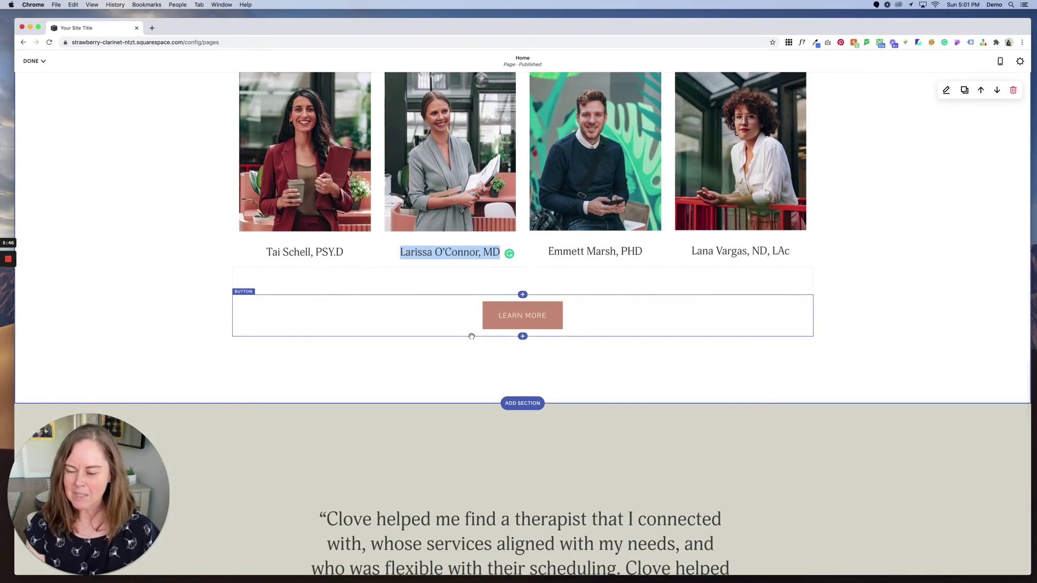
{"action": "scroll", "coordinate": [472, 336], "scroll_direction": "down", "scroll_amount": 14}
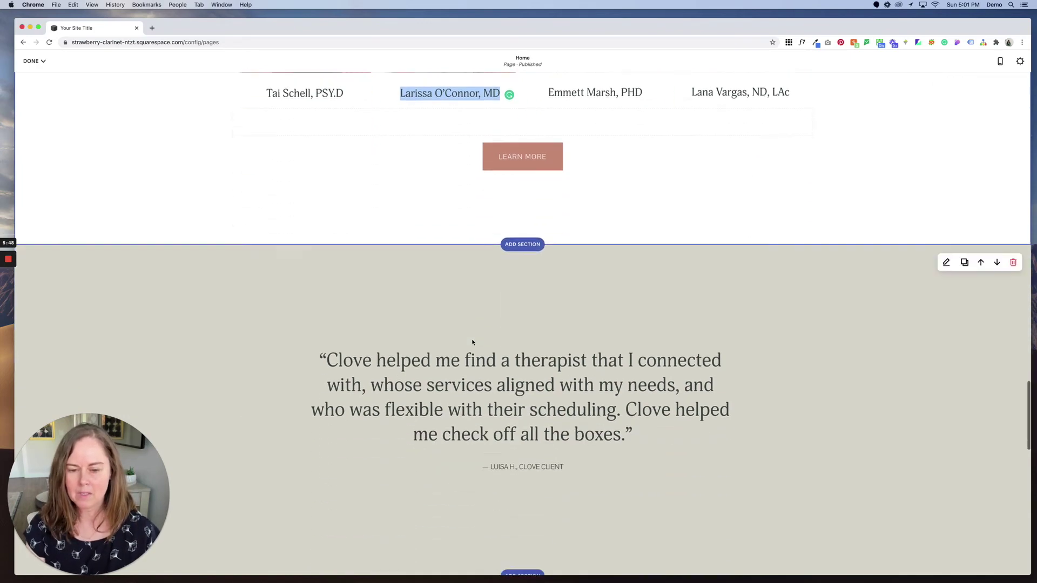
{"action": "scroll", "coordinate": [471, 339], "scroll_direction": "down", "scroll_amount": 8}
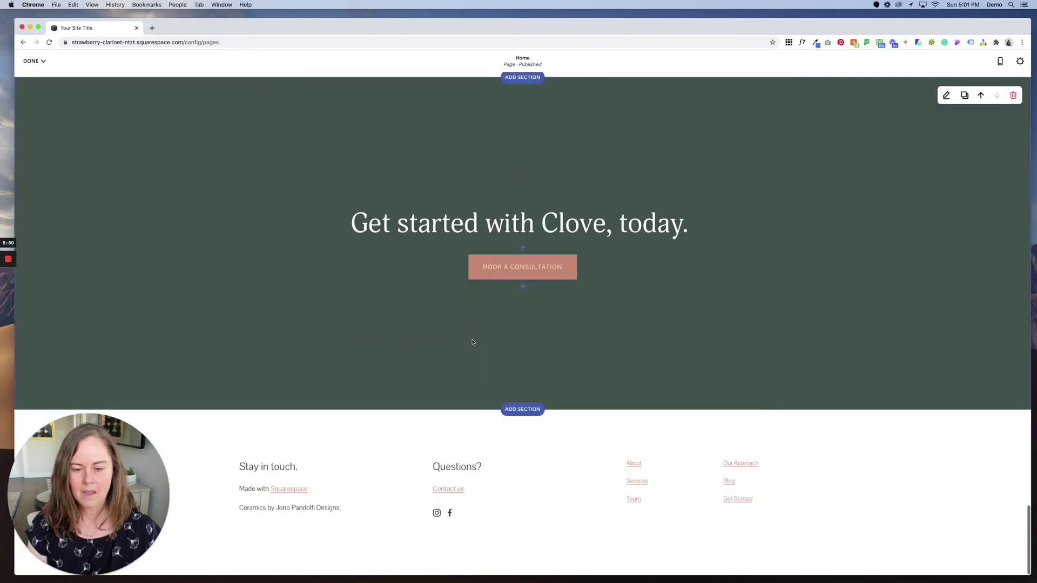
{"action": "scroll", "coordinate": [472, 338], "scroll_direction": "up", "scroll_amount": 20}
{"action": "scroll", "coordinate": [472, 342], "scroll_direction": "up", "scroll_amount": 15}
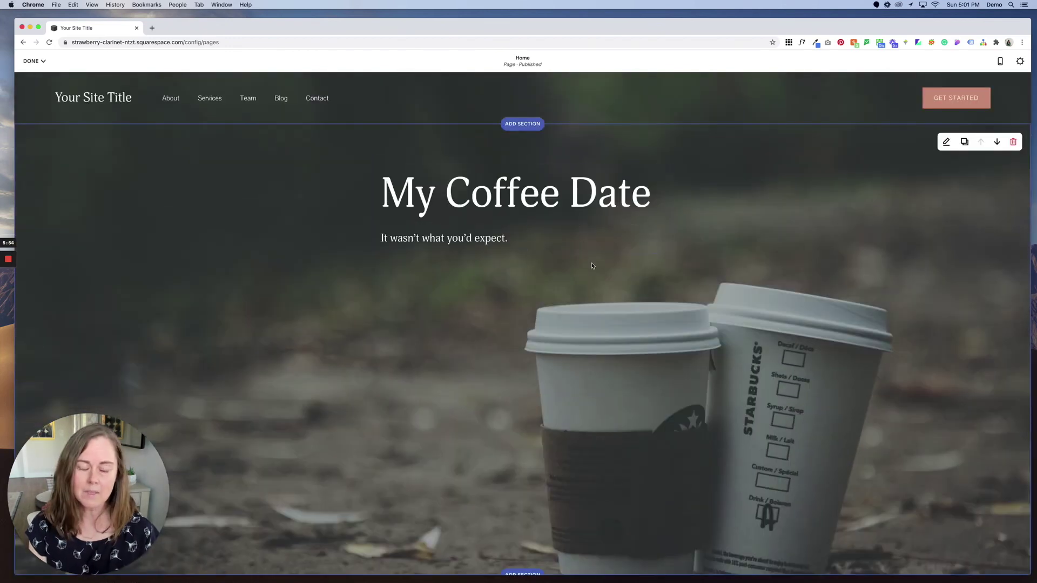
{"action": "scroll", "coordinate": [601, 299], "scroll_direction": "down", "scroll_amount": 10}
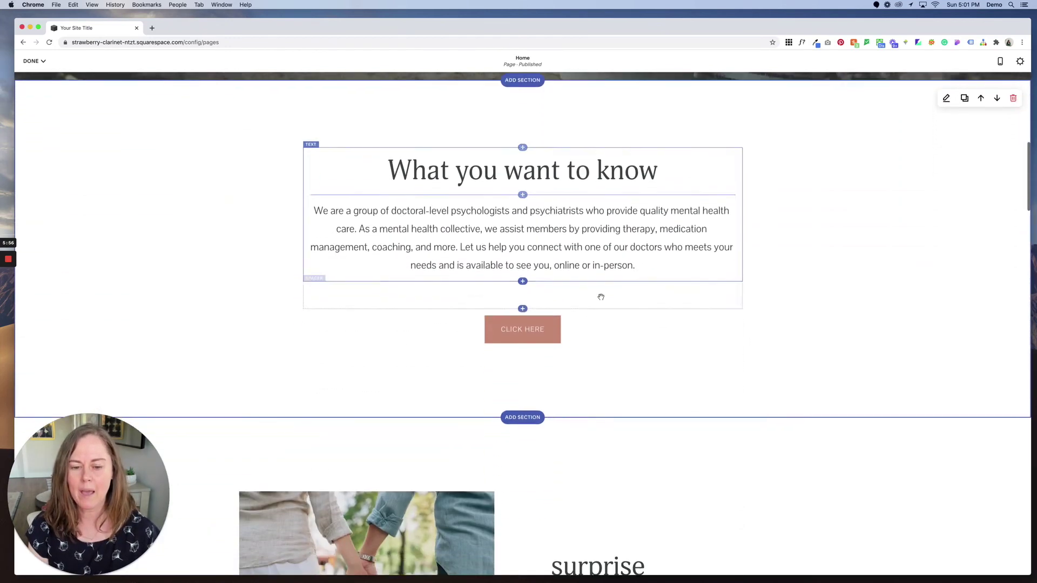
{"action": "scroll", "coordinate": [387, 144], "scroll_direction": "up", "scroll_amount": 3}
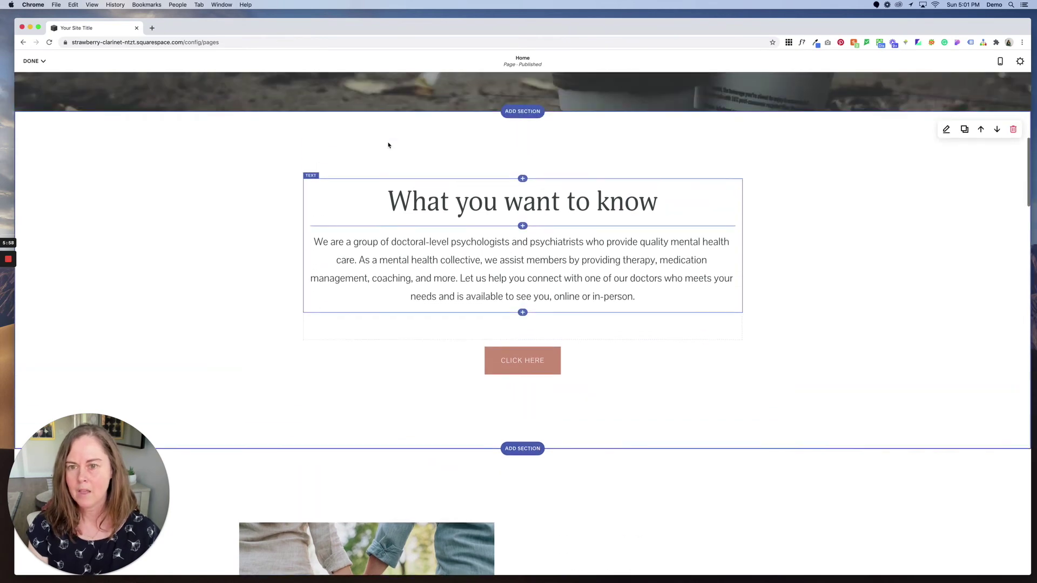
{"action": "scroll", "coordinate": [540, 335], "scroll_direction": "down", "scroll_amount": 3}
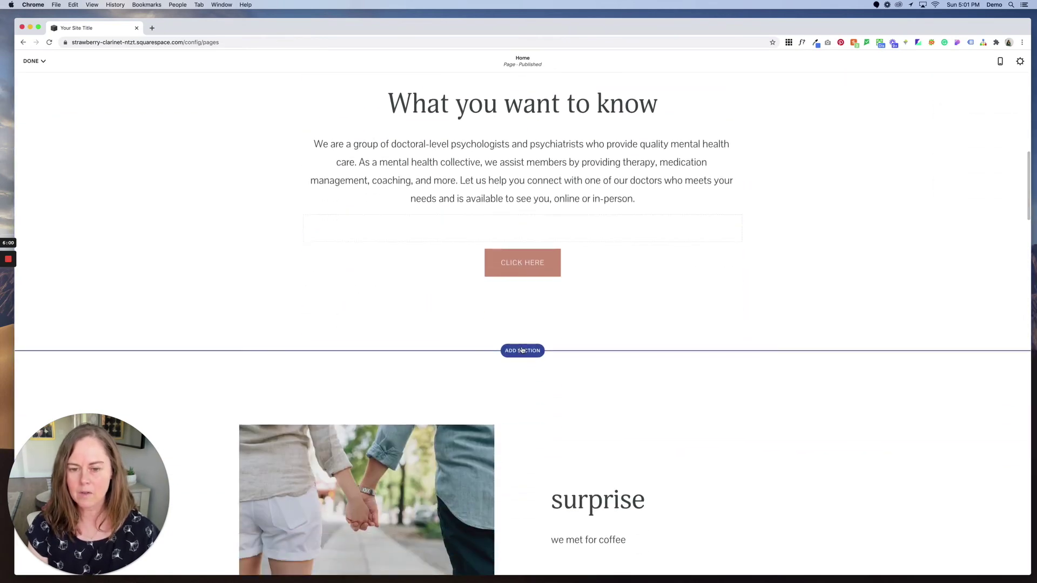
Step: Add a Contact section below What you want to know, with a name, email and message form
{"action": "left_click", "coordinate": [522, 351]}
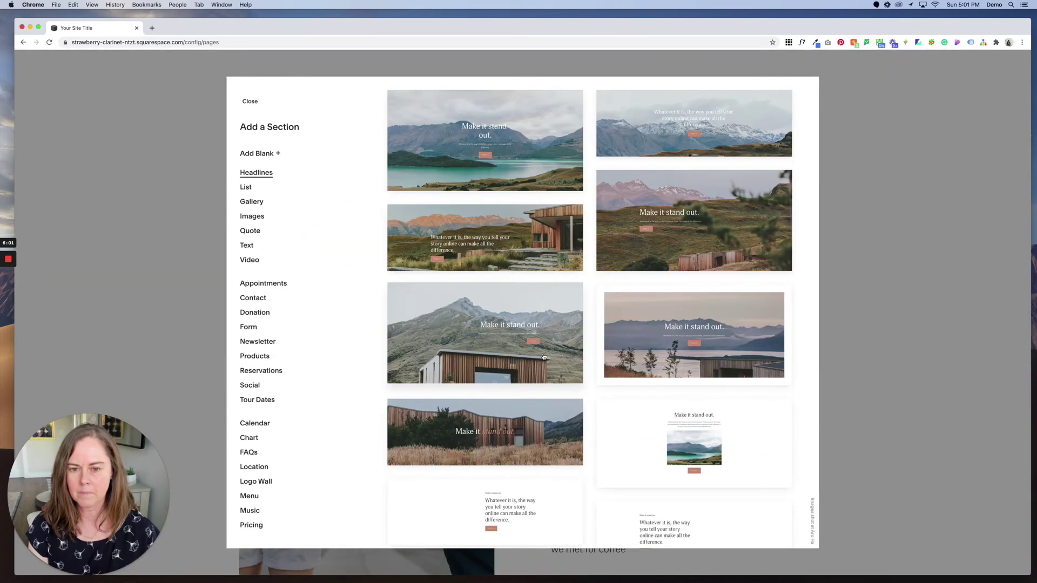
{"action": "left_click", "coordinate": [248, 195]}
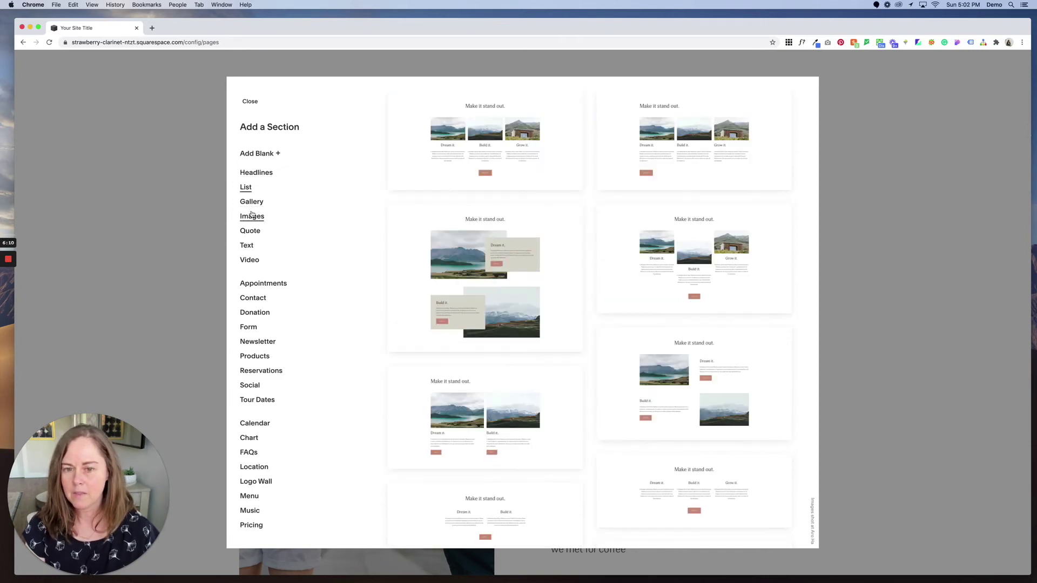
{"action": "left_click", "coordinate": [255, 203]}
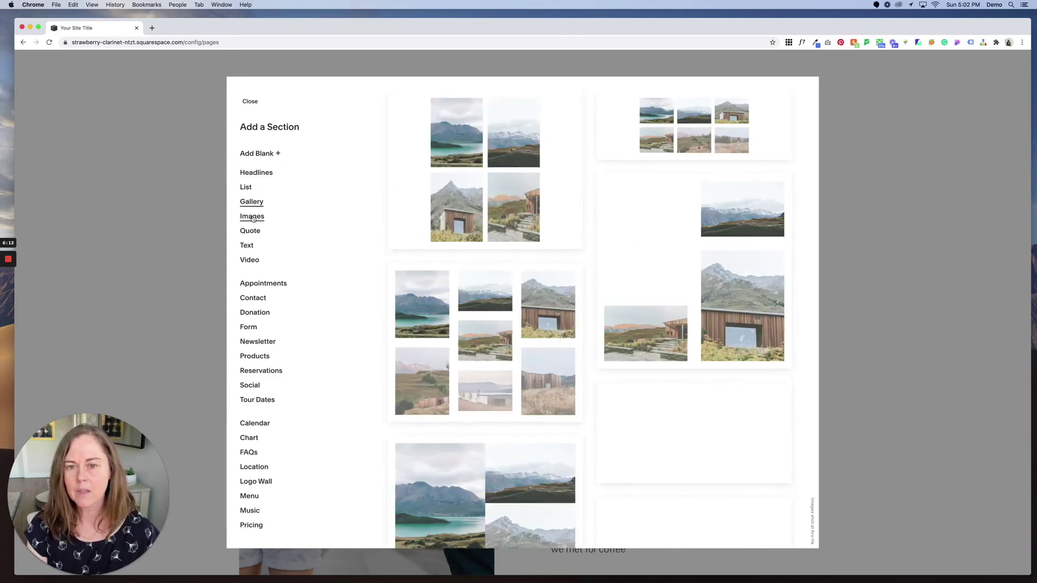
{"action": "left_click", "coordinate": [253, 217]}
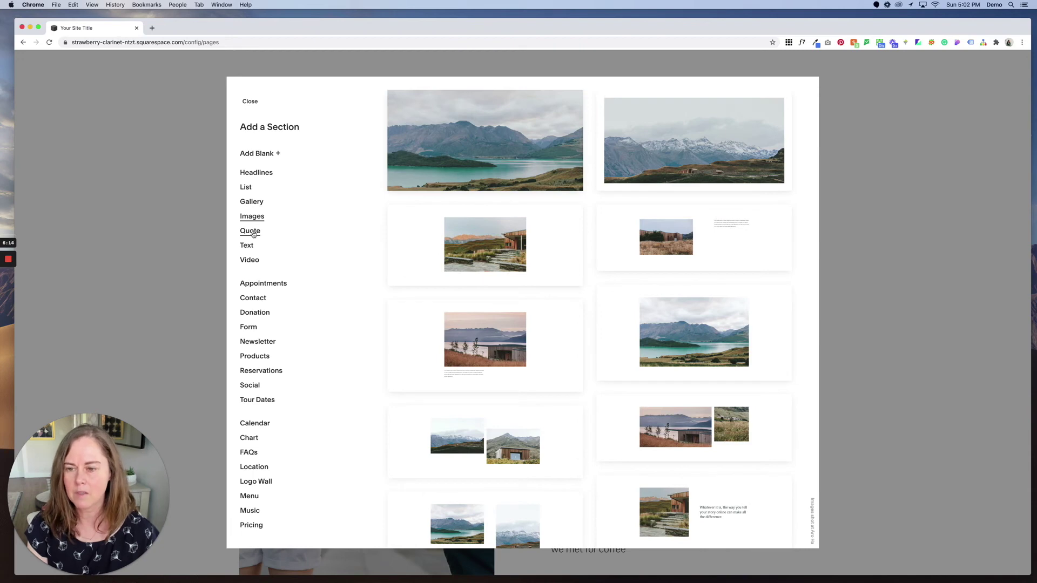
{"action": "left_click", "coordinate": [252, 232]}
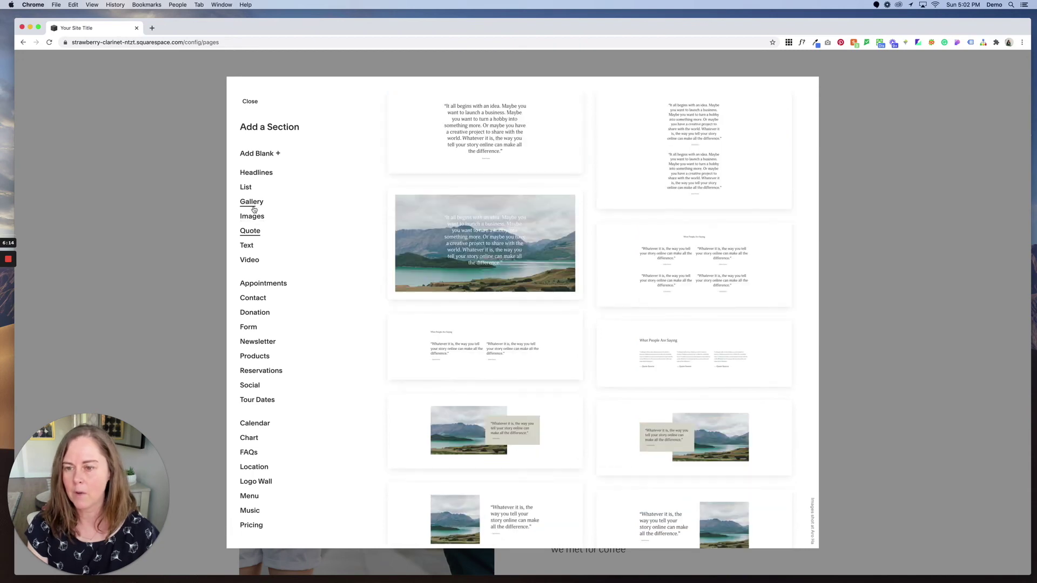
{"action": "left_click", "coordinate": [244, 247]}
{"action": "left_click", "coordinate": [248, 260]}
{"action": "left_click", "coordinate": [261, 283]}
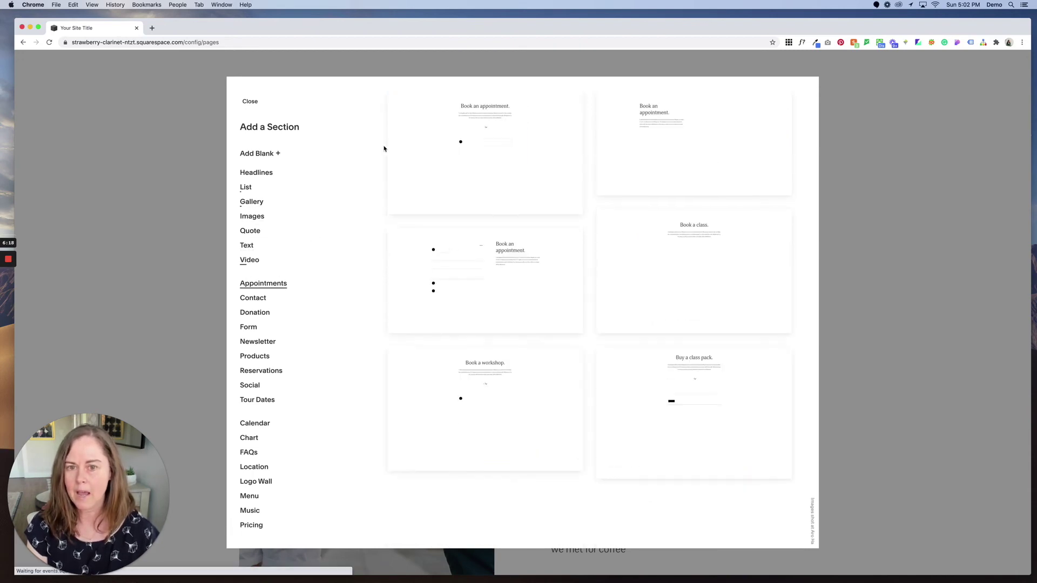
{"action": "left_click", "coordinate": [266, 306]}
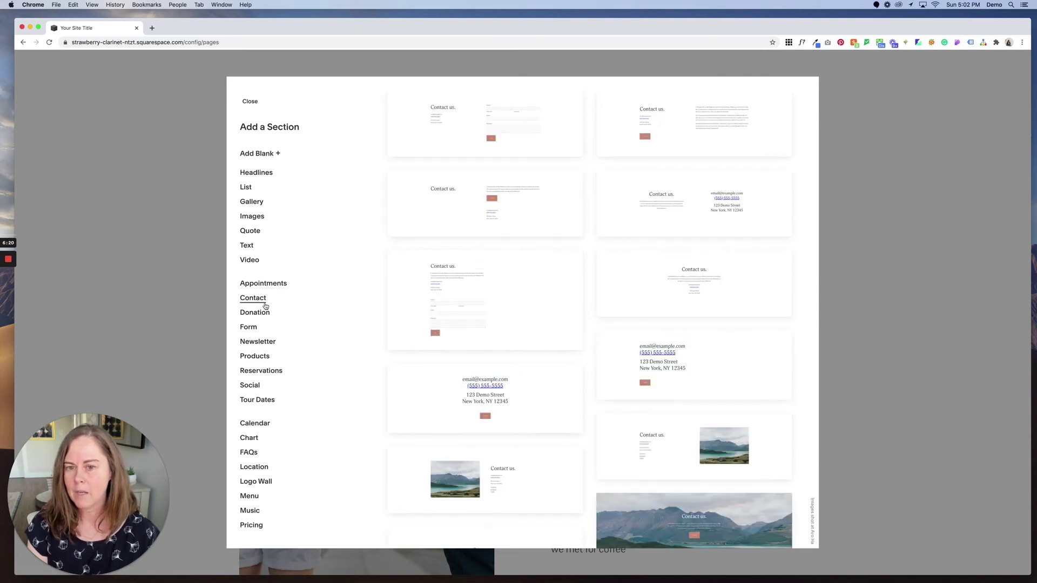
{"action": "left_click", "coordinate": [454, 136]}
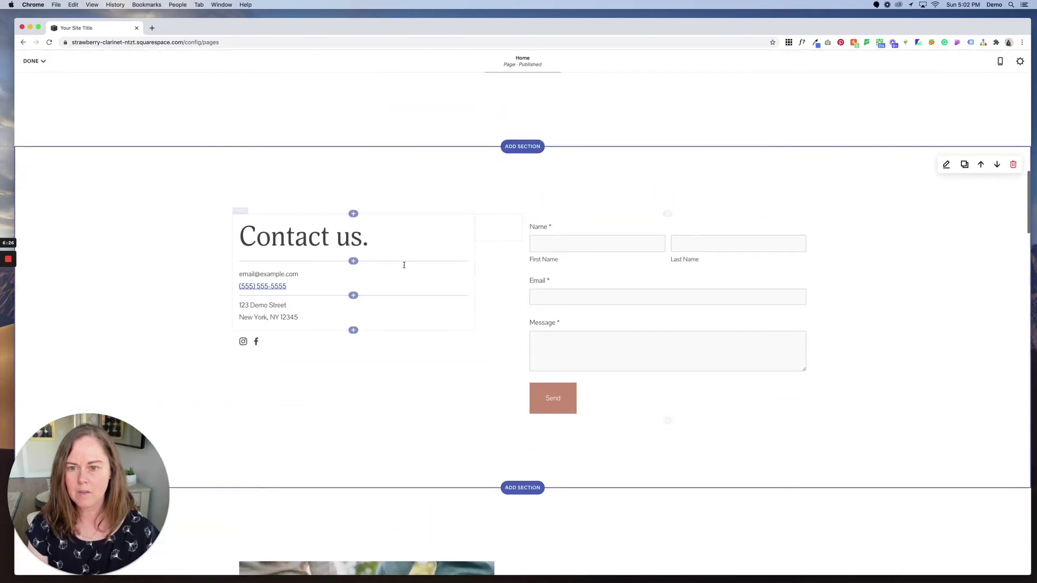
Step: Give the Contact us section the Light Minimal colour theme
{"action": "scroll", "coordinate": [437, 202], "scroll_direction": "up", "scroll_amount": 10}
{"action": "scroll", "coordinate": [439, 199], "scroll_direction": "down", "scroll_amount": 7}
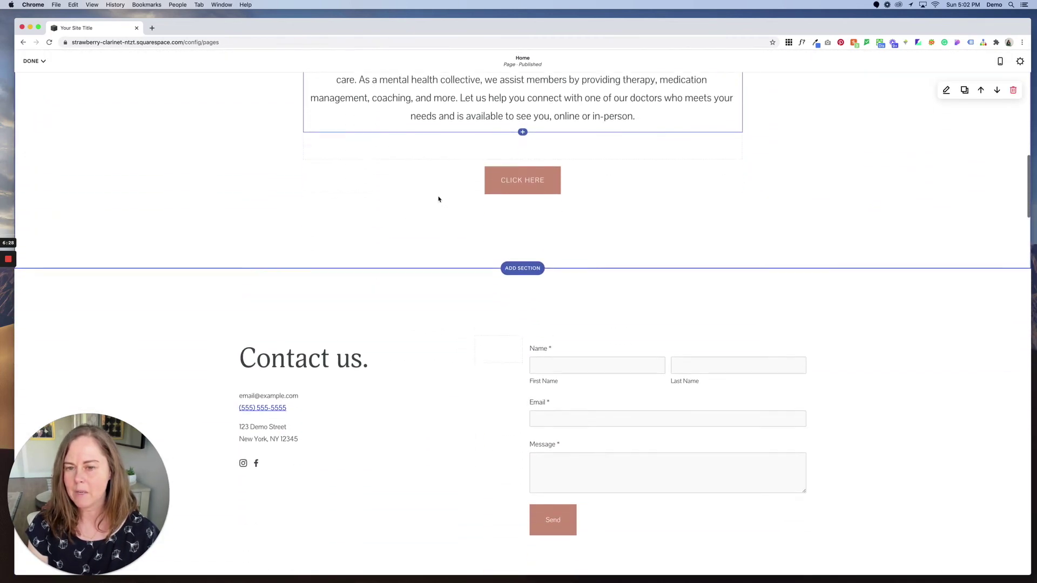
{"action": "scroll", "coordinate": [449, 247], "scroll_direction": "down", "scroll_amount": 8}
{"action": "scroll", "coordinate": [449, 246], "scroll_direction": "up", "scroll_amount": 6}
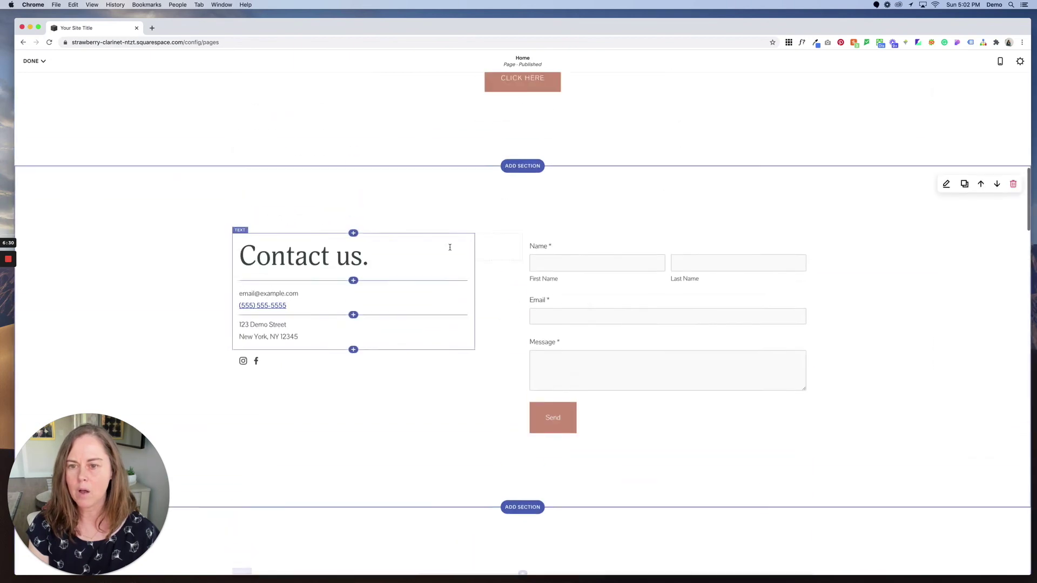
{"action": "scroll", "coordinate": [449, 247], "scroll_direction": "up", "scroll_amount": 3}
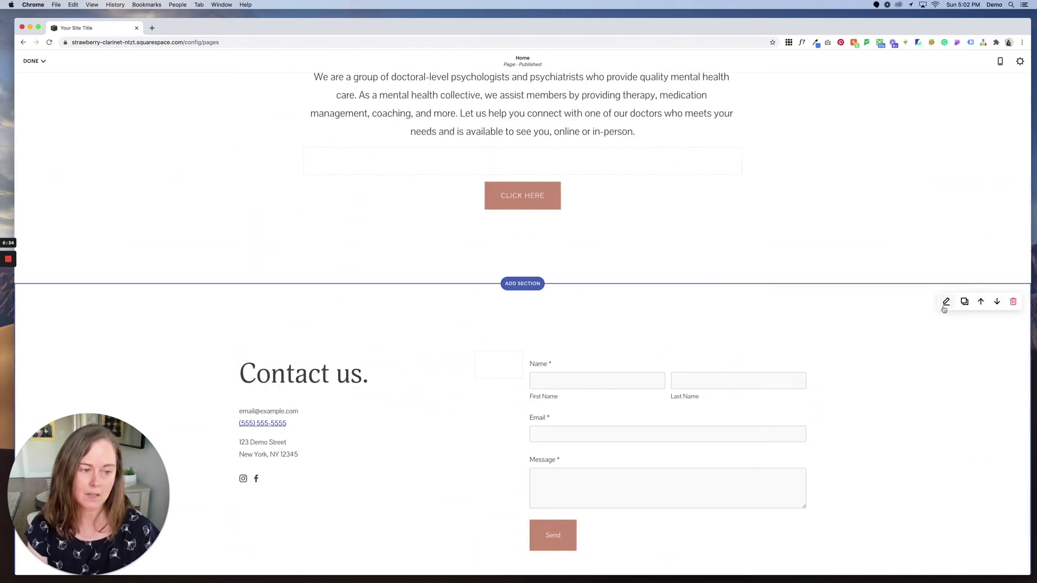
{"action": "left_click", "coordinate": [947, 303]}
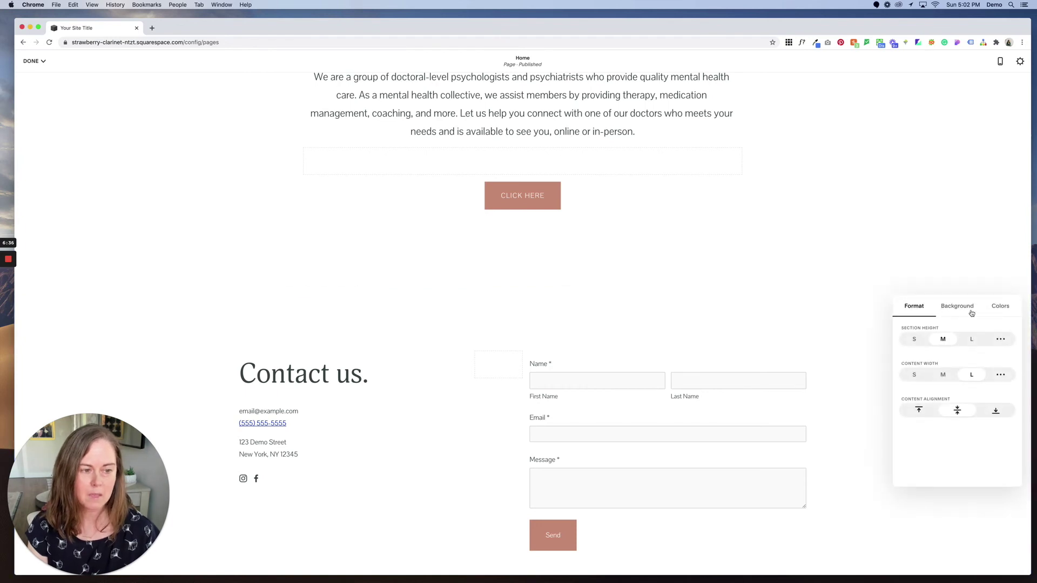
{"action": "left_click", "coordinate": [1000, 306]}
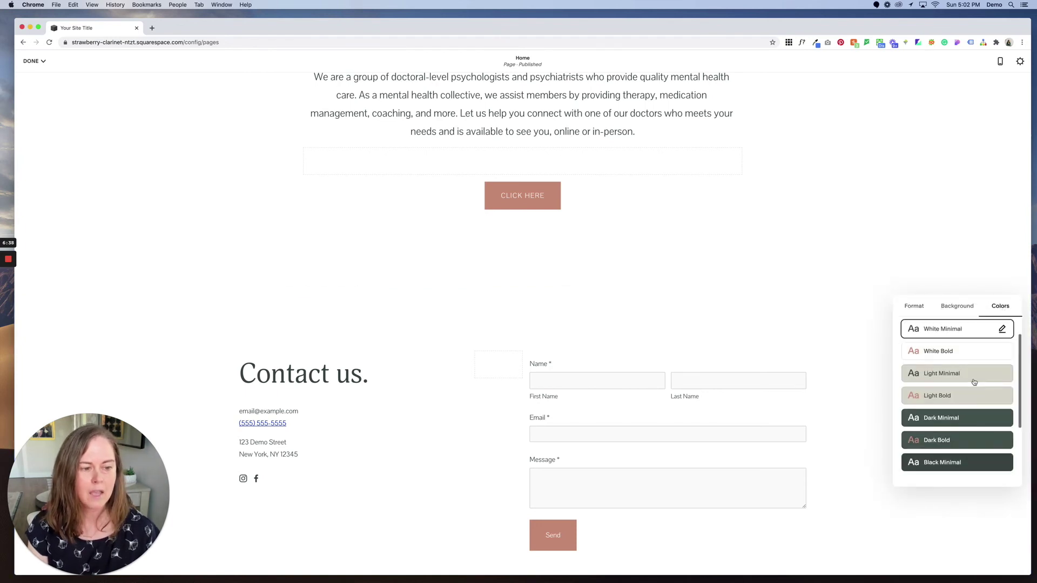
{"action": "left_click", "coordinate": [974, 381]}
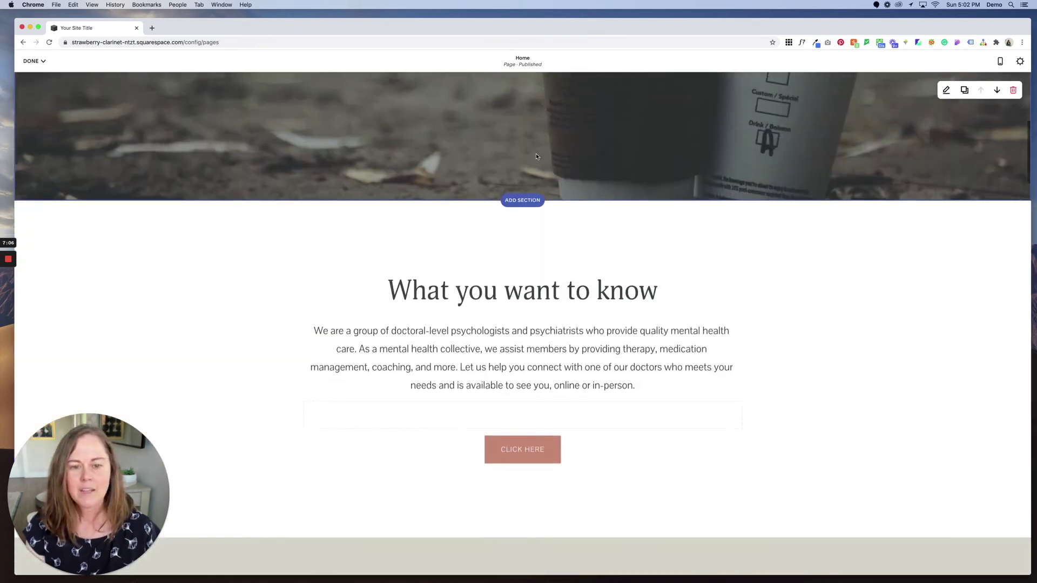
{"action": "scroll", "coordinate": [664, 175], "scroll_direction": "down", "scroll_amount": 2}
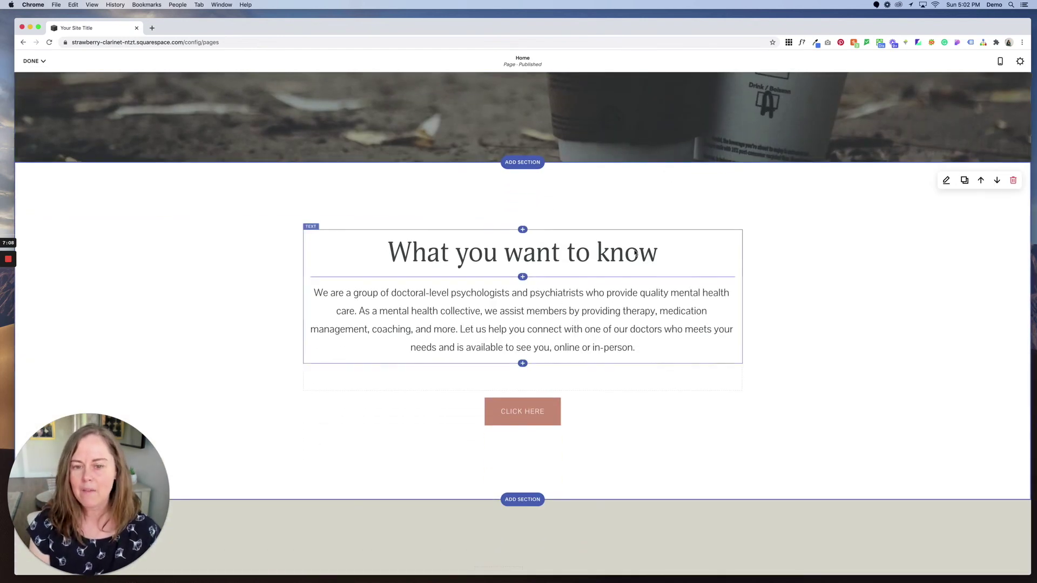
Step: Duplicate the What you want to know section and move the copy below Contact us
{"action": "scroll", "coordinate": [715, 241], "scroll_direction": "down", "scroll_amount": 3}
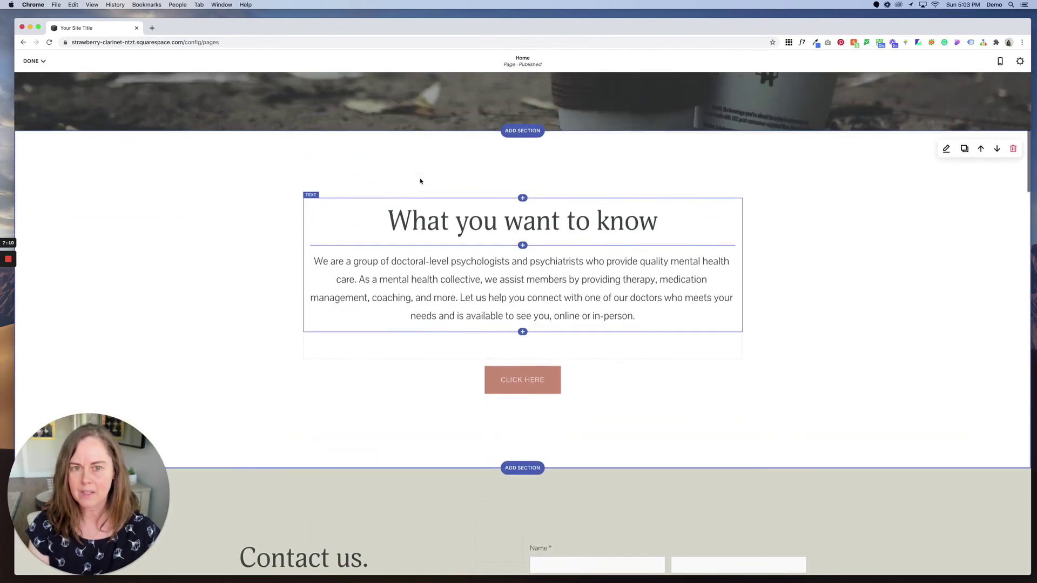
{"action": "scroll", "coordinate": [421, 181], "scroll_direction": "up", "scroll_amount": 1}
{"action": "left_click", "coordinate": [965, 176]}
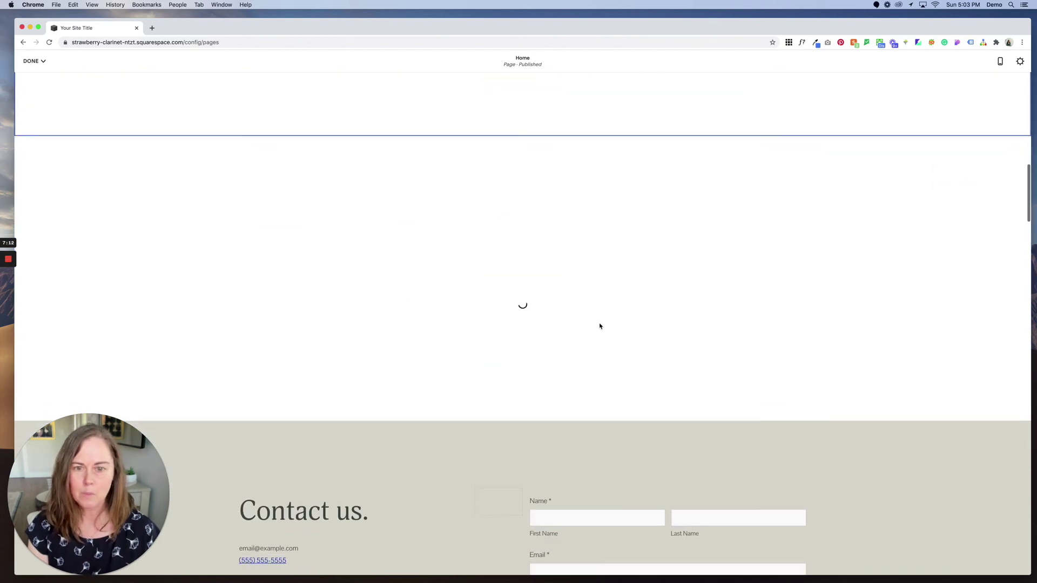
{"action": "left_click", "coordinate": [997, 112]}
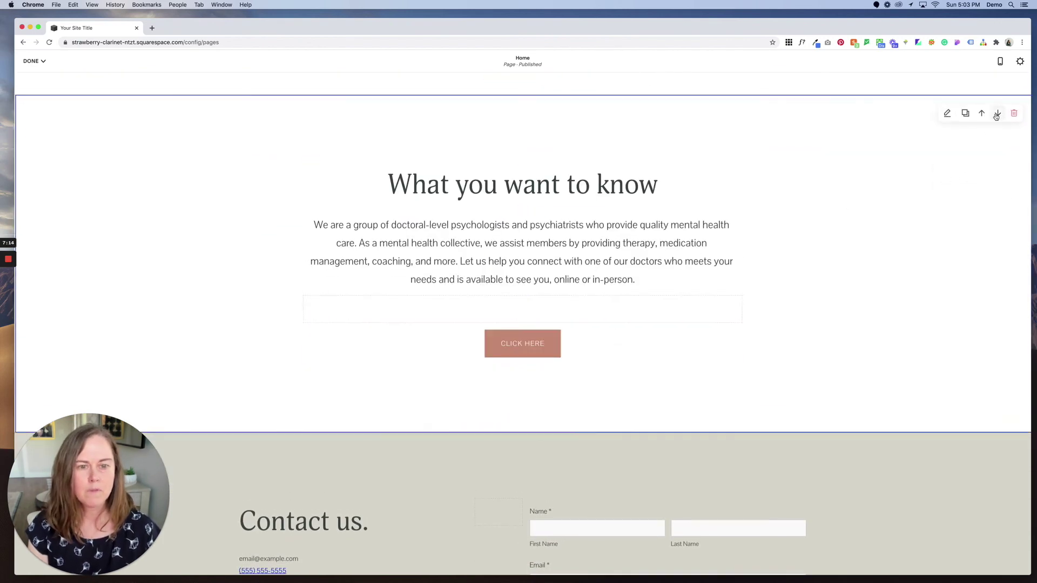
{"action": "scroll", "coordinate": [658, 228], "scroll_direction": "down", "scroll_amount": 2}
{"action": "scroll", "coordinate": [543, 301], "scroll_direction": "up", "scroll_amount": 15}
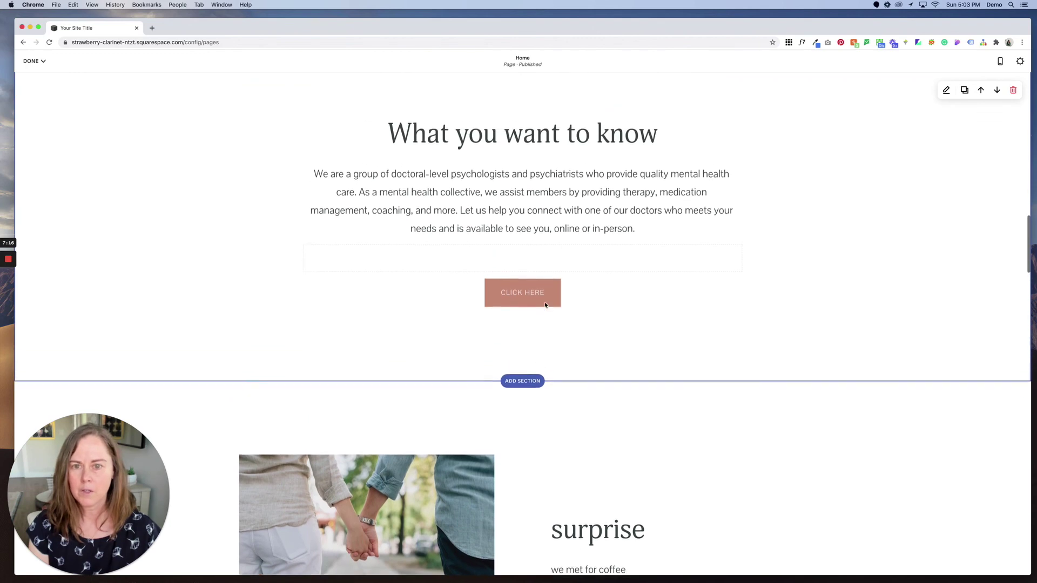
{"action": "scroll", "coordinate": [545, 306], "scroll_direction": "down", "scroll_amount": 2}
{"action": "scroll", "coordinate": [545, 305], "scroll_direction": "down", "scroll_amount": 10}
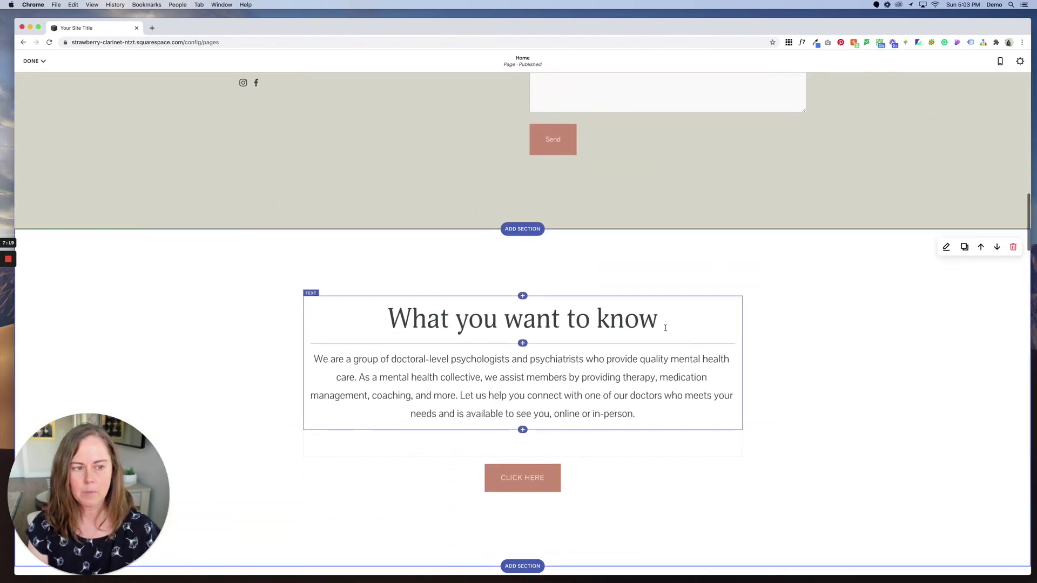
{"action": "scroll", "coordinate": [588, 181], "scroll_direction": "up", "scroll_amount": 3}
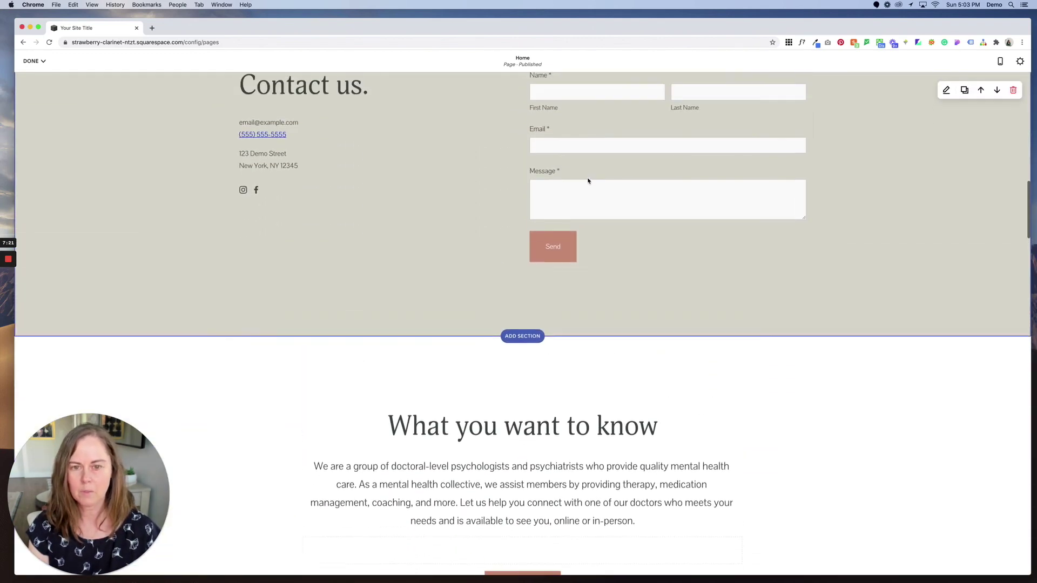
Step: Change the lower copy's heading to 'what else you want to know'
{"action": "triple_click", "coordinate": [450, 433]}
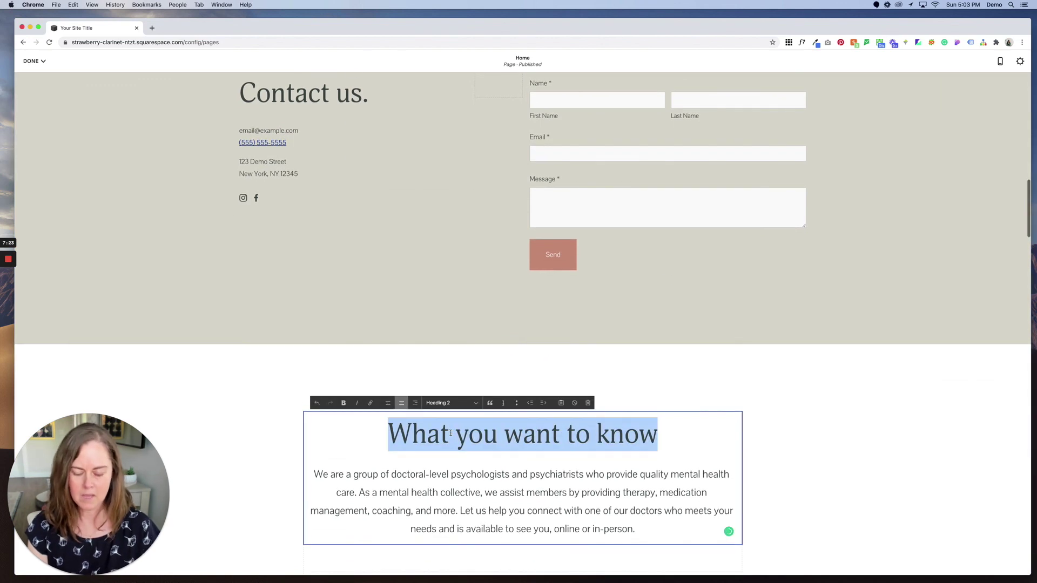
{"action": "key", "text": "BackSpace"}
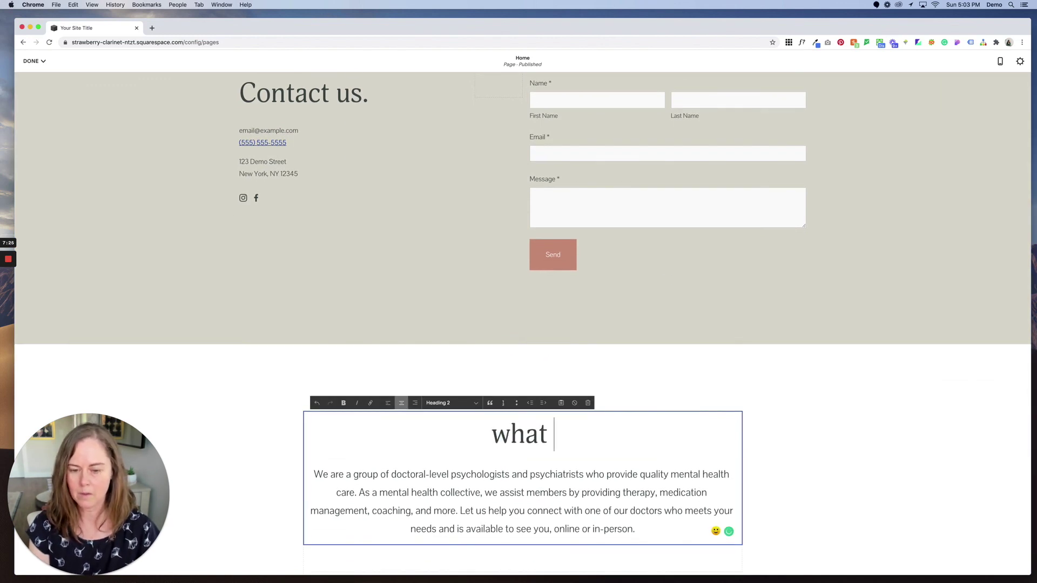
{"action": "type", "text": "what else you want to know"}
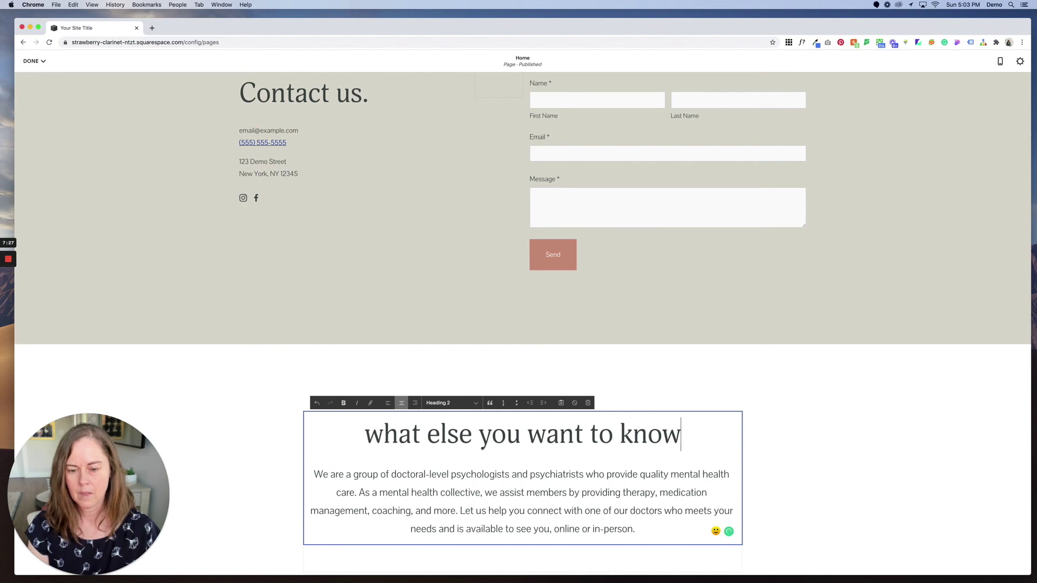
{"action": "left_click", "coordinate": [451, 493]}
{"action": "scroll", "coordinate": [450, 497], "scroll_direction": "down", "scroll_amount": 2}
{"action": "scroll", "coordinate": [478, 350], "scroll_direction": "down", "scroll_amount": 5}
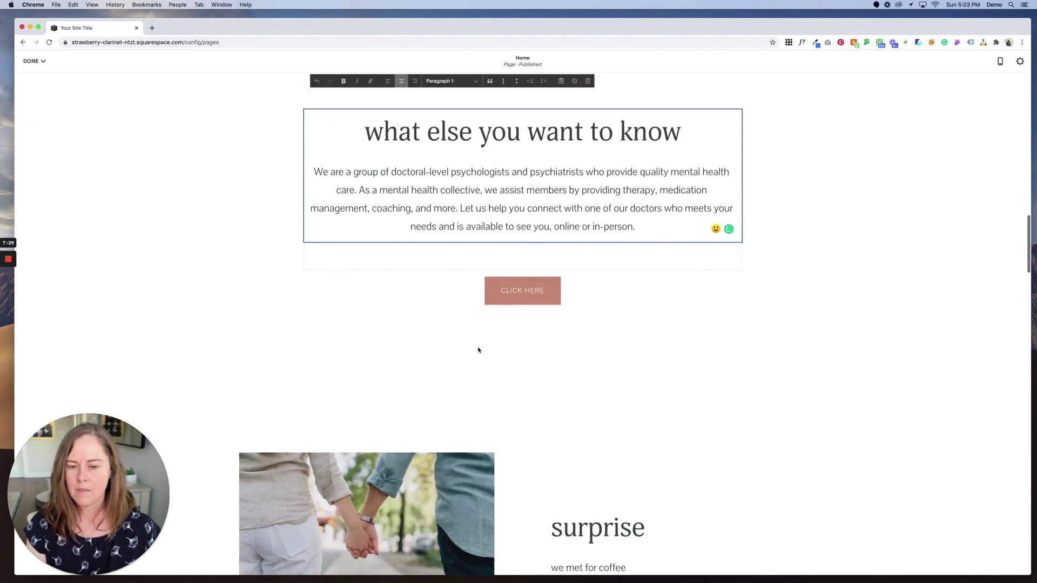
{"action": "left_click", "coordinate": [523, 296]}
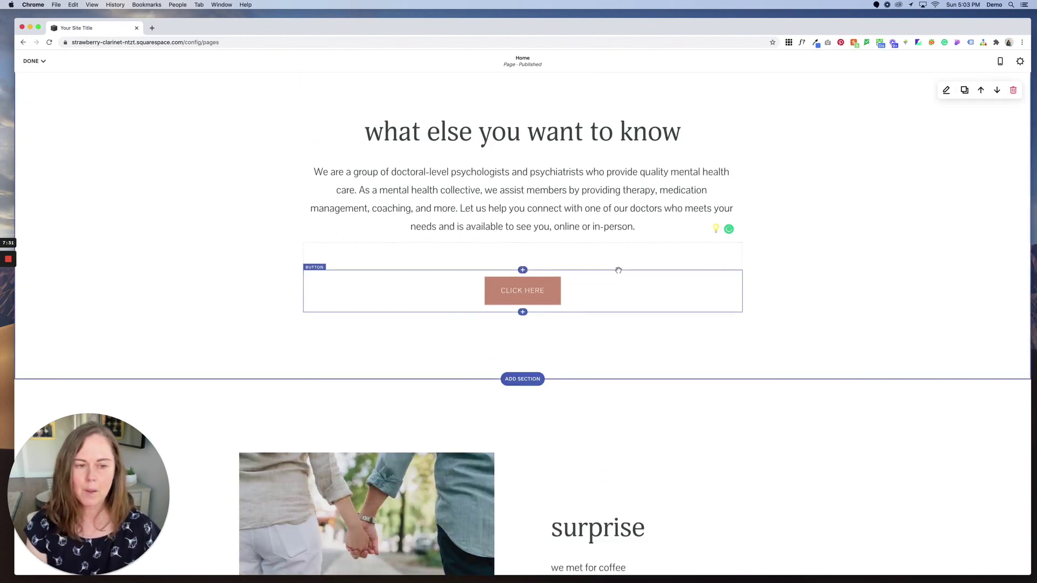
{"action": "scroll", "coordinate": [618, 270], "scroll_direction": "up", "scroll_amount": 15}
{"action": "scroll", "coordinate": [603, 308], "scroll_direction": "down", "scroll_amount": 10}
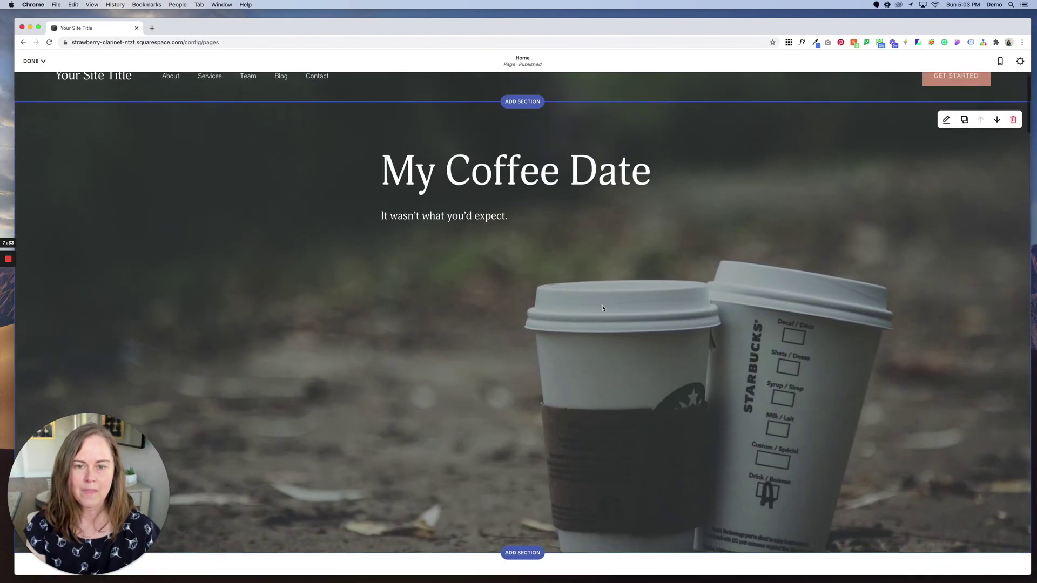
{"action": "scroll", "coordinate": [603, 305], "scroll_direction": "down", "scroll_amount": 15}
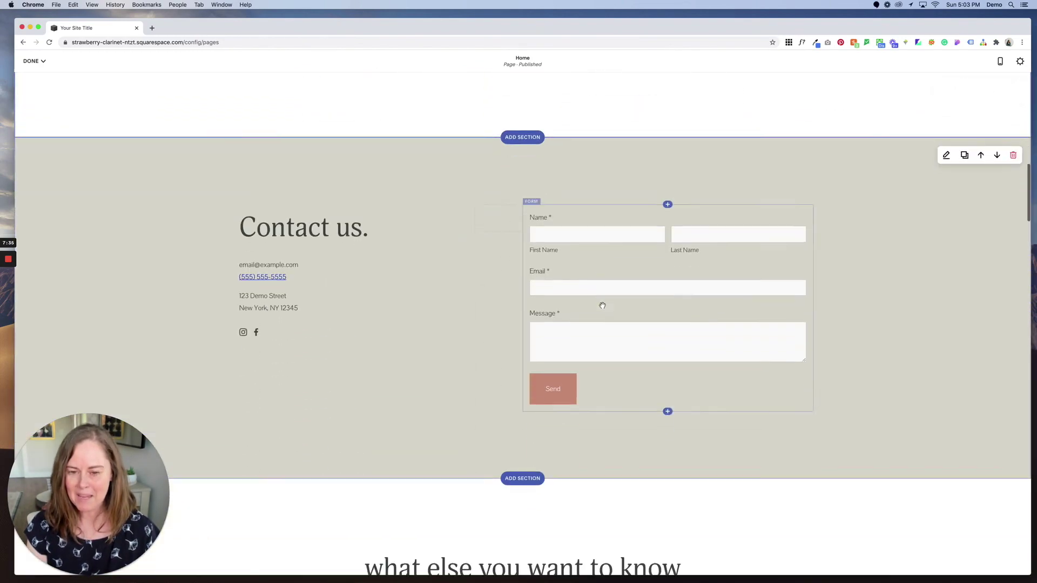
{"action": "scroll", "coordinate": [603, 306], "scroll_direction": "down", "scroll_amount": 3}
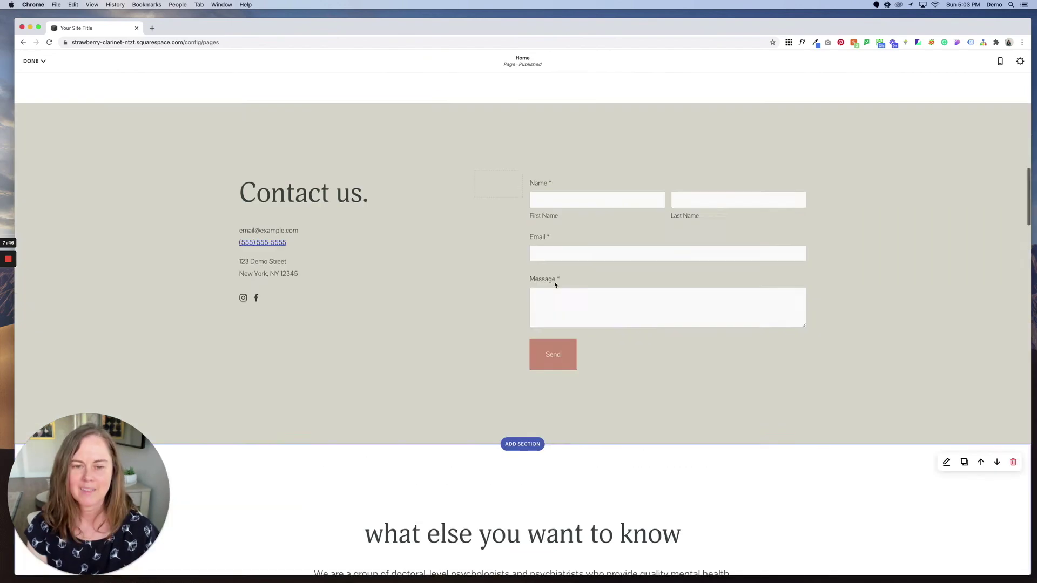
{"action": "scroll", "coordinate": [553, 280], "scroll_direction": "up", "scroll_amount": 15}
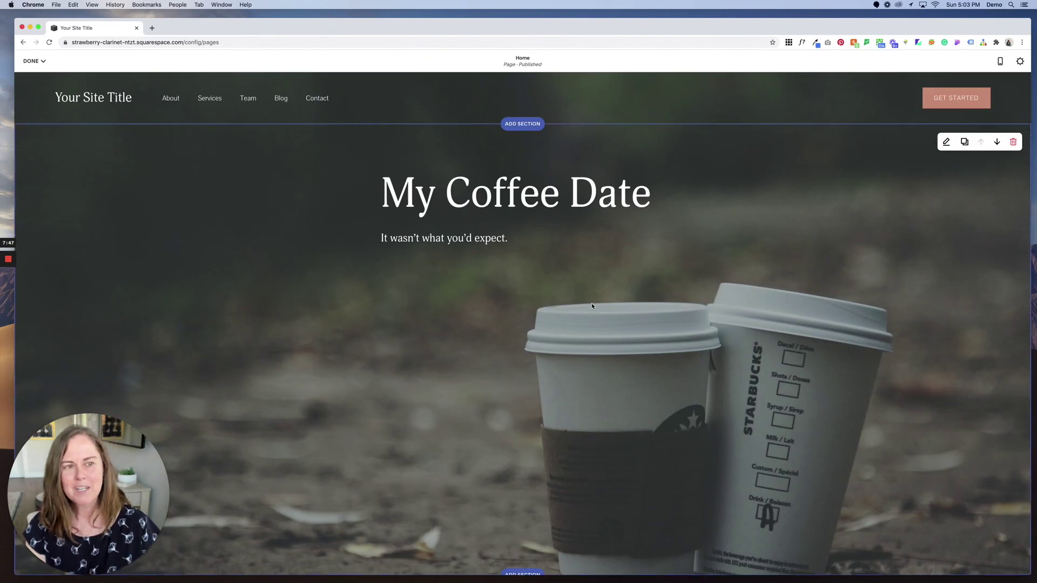